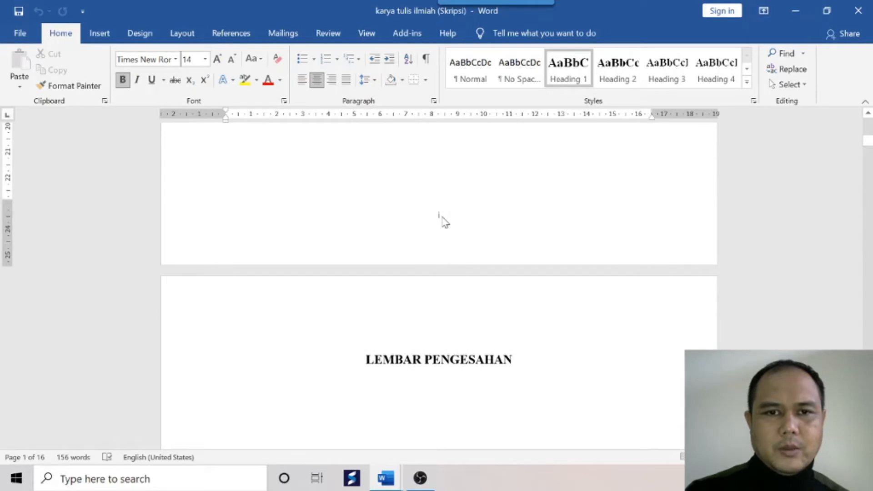
# Review the thesis headings and page numbers from LEMBAR PENGESAHAN through BAB I, returning to the DAFTAR ISI page.
pyautogui.scroll(-1, 444, 221)
pyautogui.scroll(1, 443, 222)
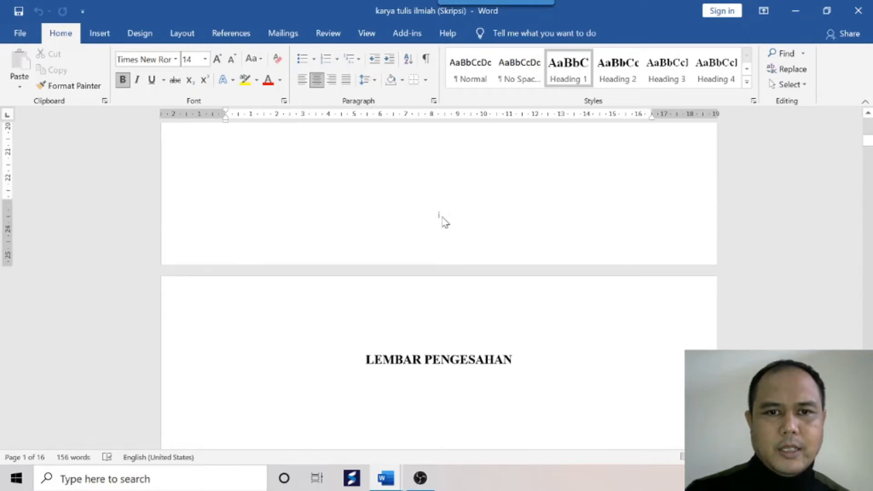
pyautogui.scroll(-15, 443, 221)
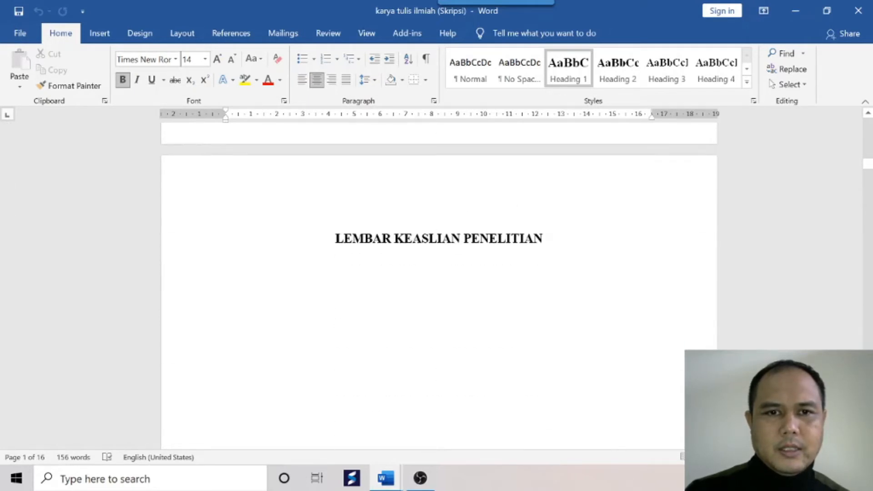
pyautogui.scroll(5, 483, 281)
pyautogui.scroll(-20, 470, 282)
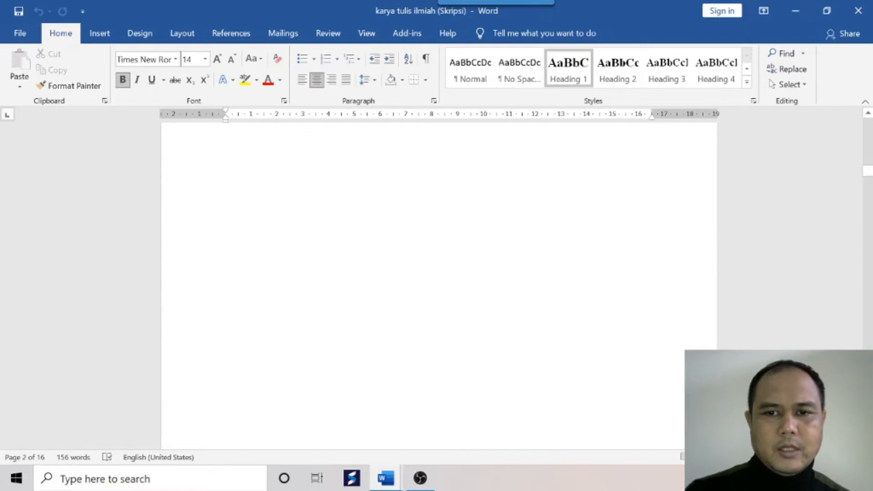
pyautogui.scroll(-20, 439, 282)
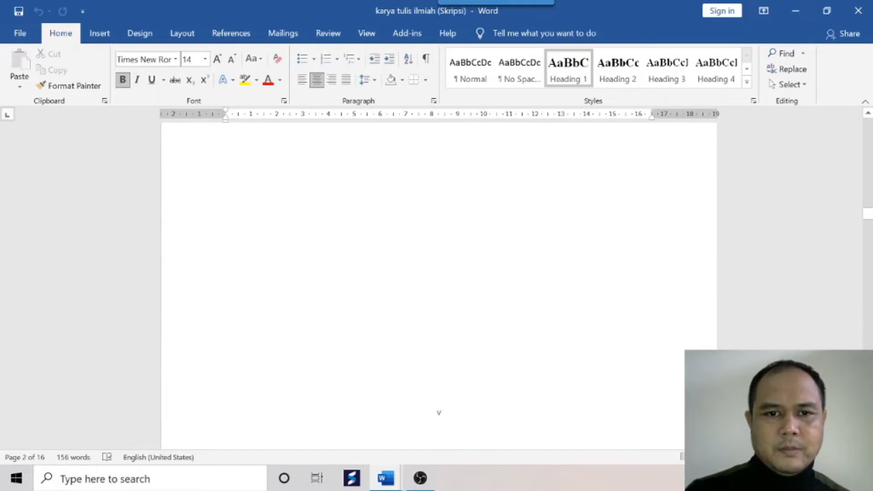
pyautogui.scroll(-20, 439, 282)
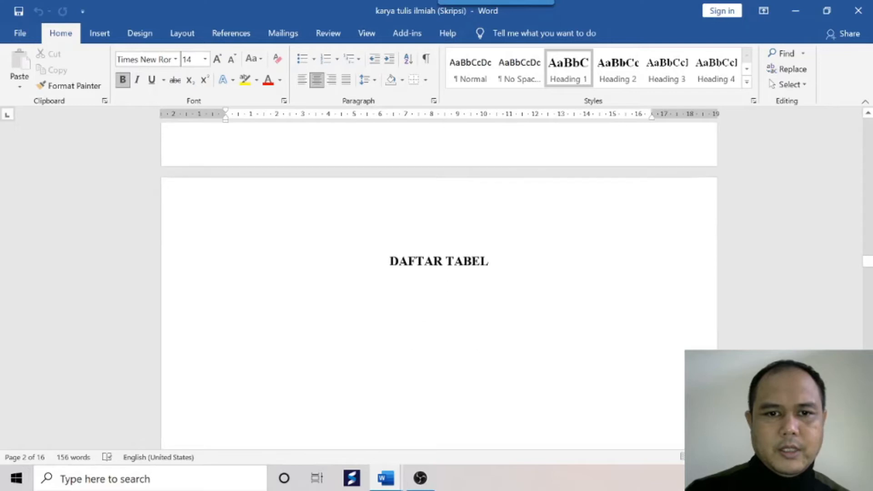
pyautogui.scroll(-20, 439, 282)
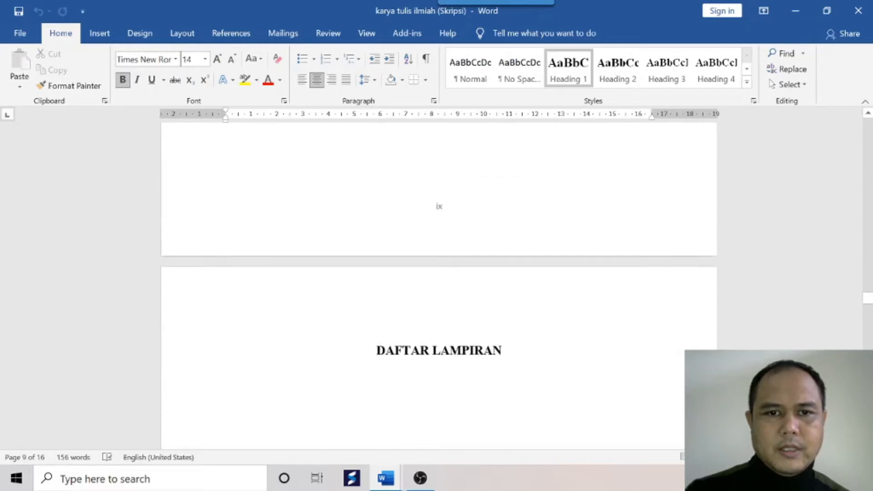
pyautogui.scroll(-15, 438, 282)
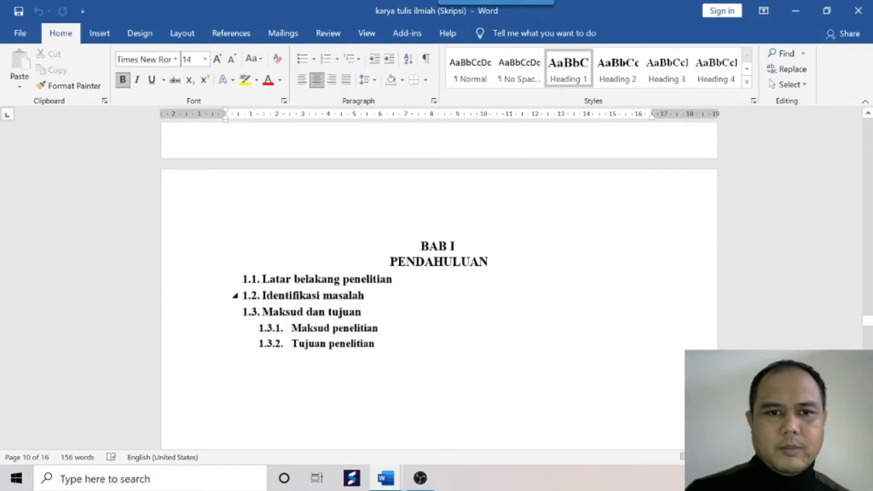
pyautogui.scroll(-8, 457, 335)
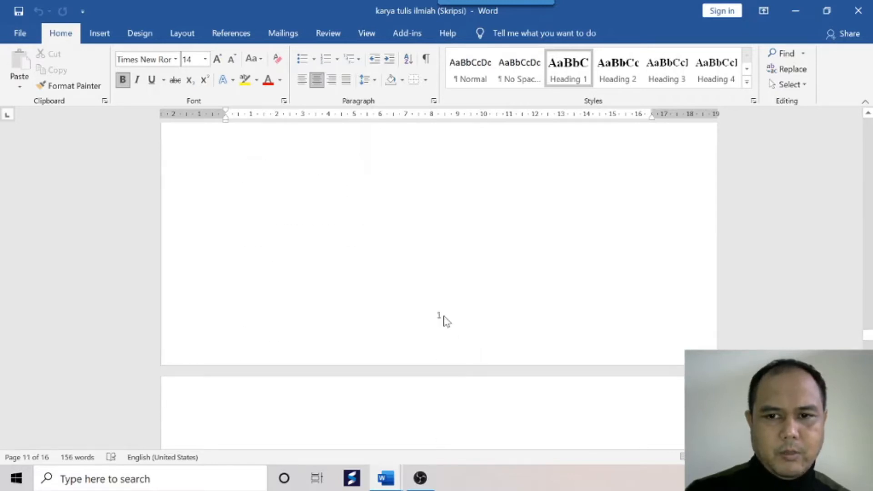
pyautogui.scroll(20, 446, 321)
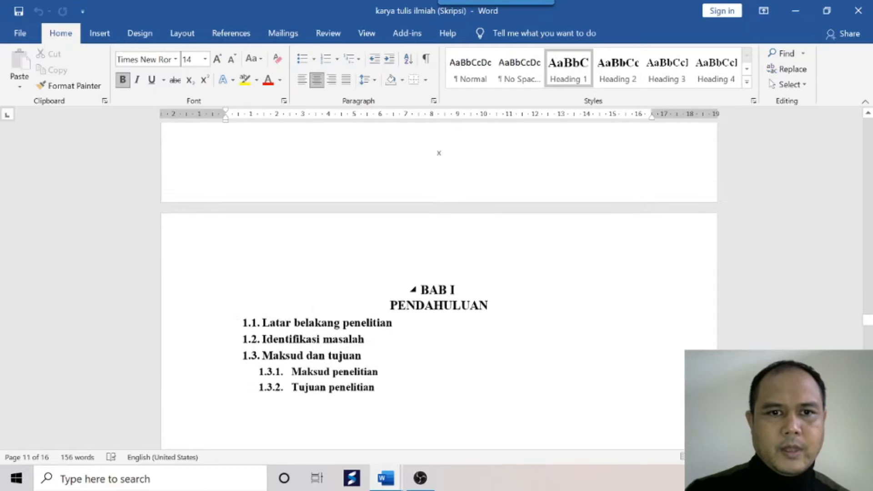
pyautogui.scroll(15, 446, 321)
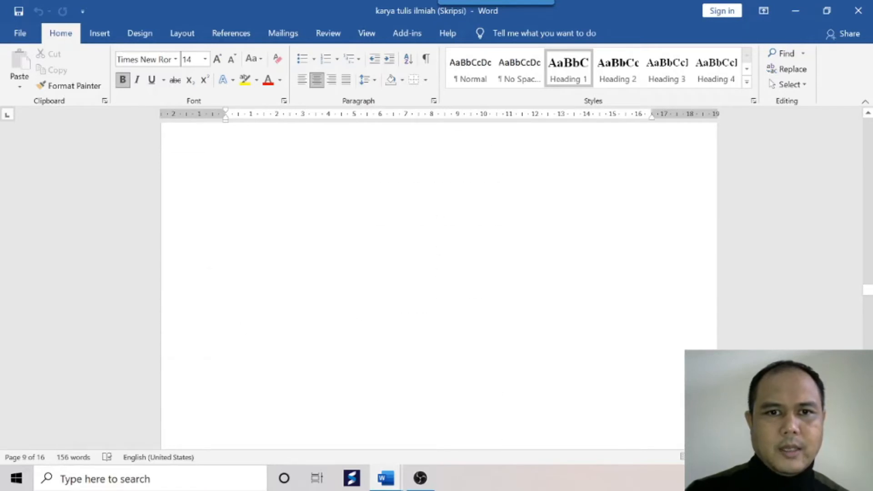
pyautogui.scroll(15, 439, 273)
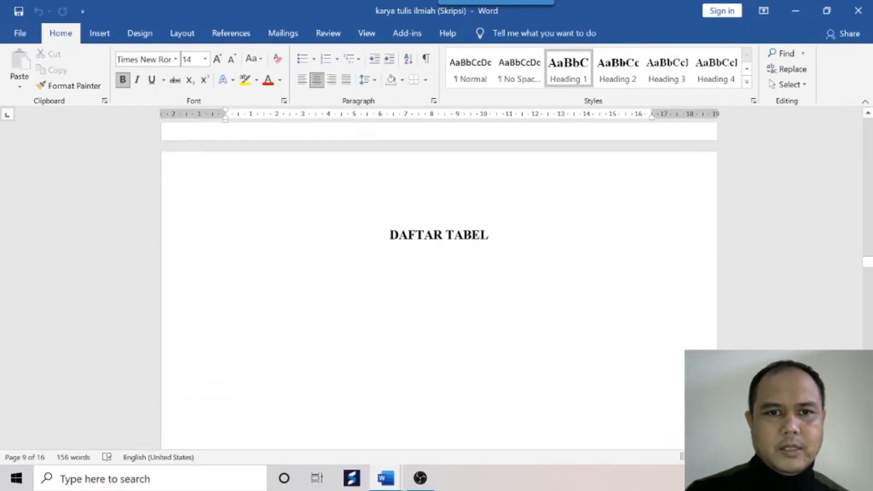
pyautogui.scroll(10, 439, 286)
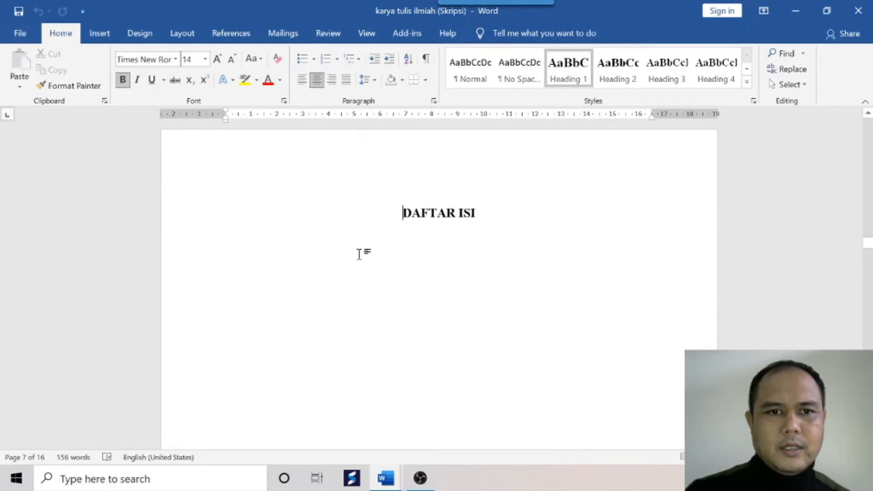
# Add an empty line below the DAFTAR ISI heading.
pyautogui.press('Return')
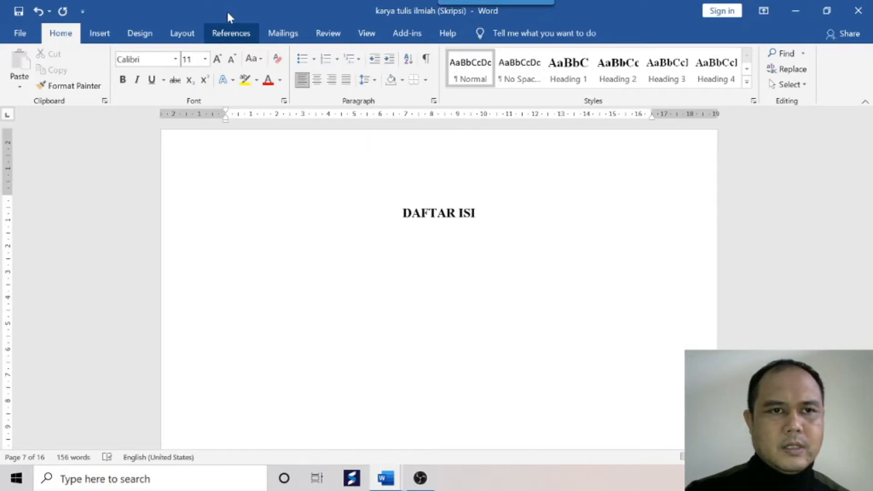
pyautogui.click(420, 478)
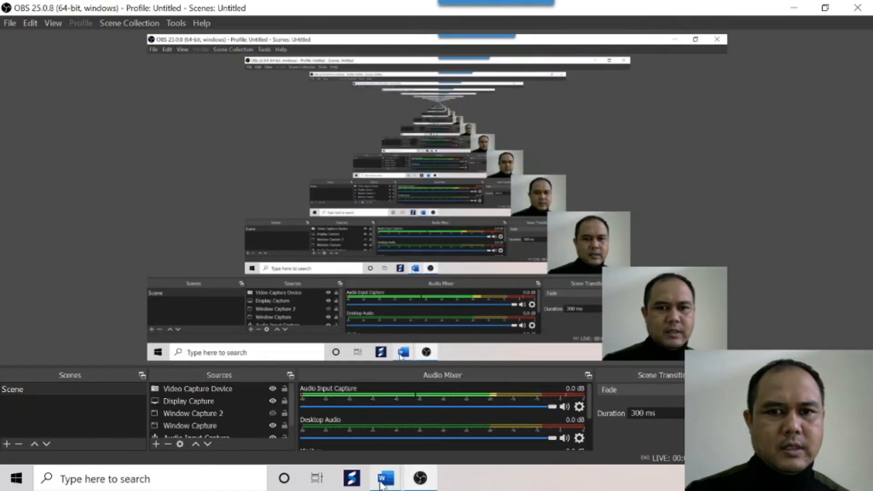
pyautogui.moveTo(392, 482)
pyautogui.click(467, 429)
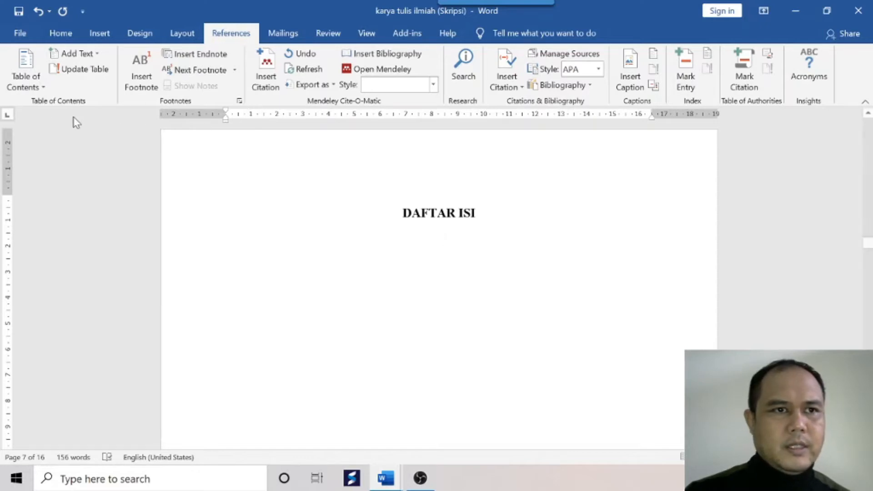
# Insert the automatic table of contents "Daftar Isi Otomatis 1" below the DAFTAR ISI heading.
pyautogui.click(41, 88)
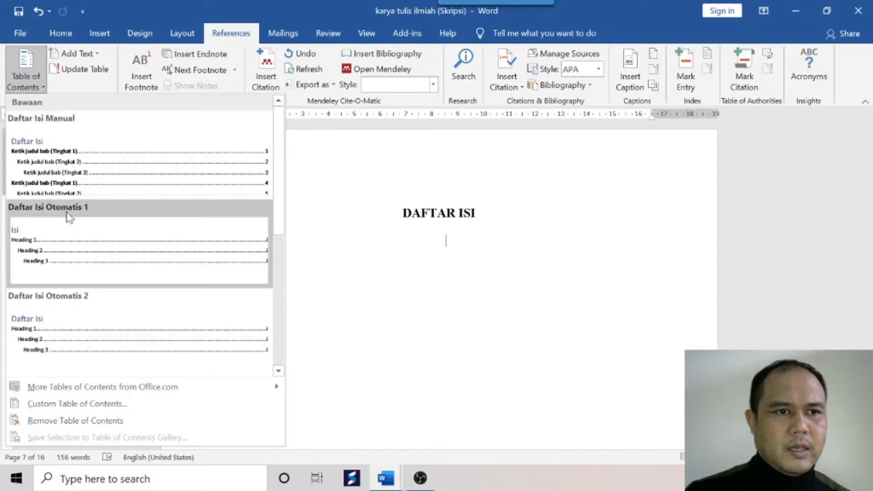
pyautogui.click(90, 262)
pyautogui.scroll(-1, 87, 264)
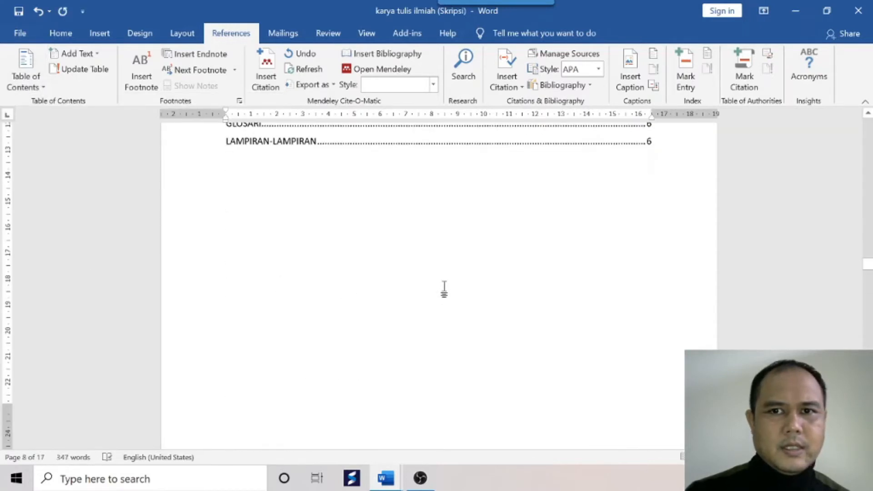
# Examine the entries and page numbers of the inserted table of contents from COVER to LAMPIRAN-LAMPIRAN.
pyautogui.scroll(10, 445, 289)
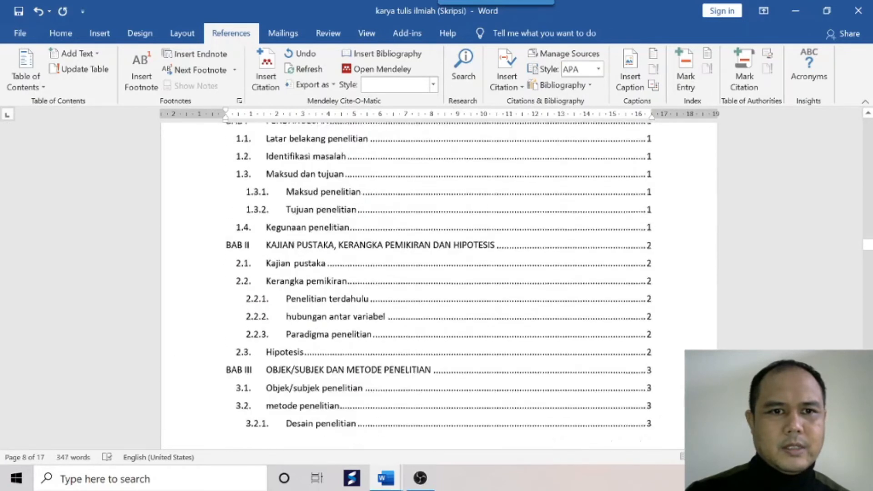
pyautogui.scroll(5, 439, 282)
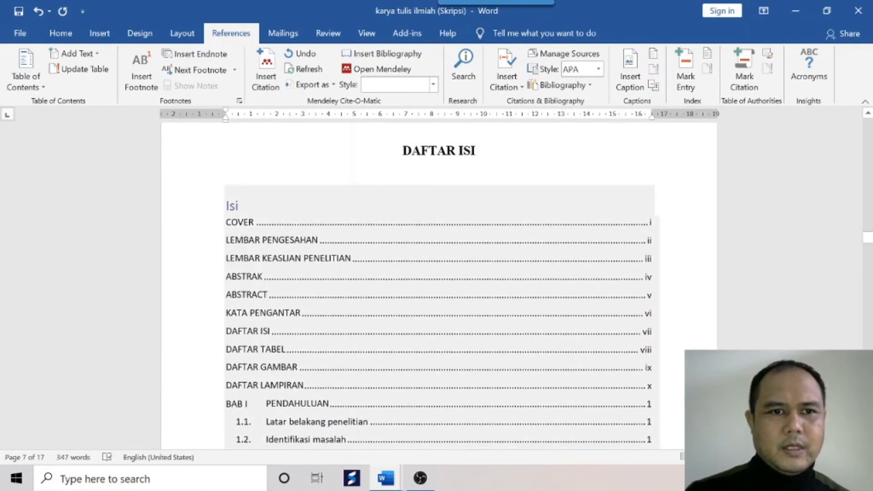
pyautogui.scroll(-6, 439, 282)
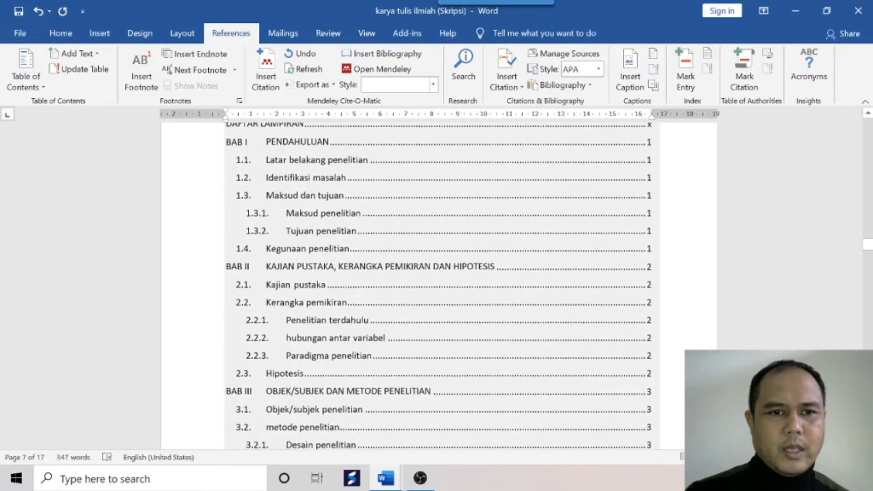
pyautogui.scroll(-10, 439, 282)
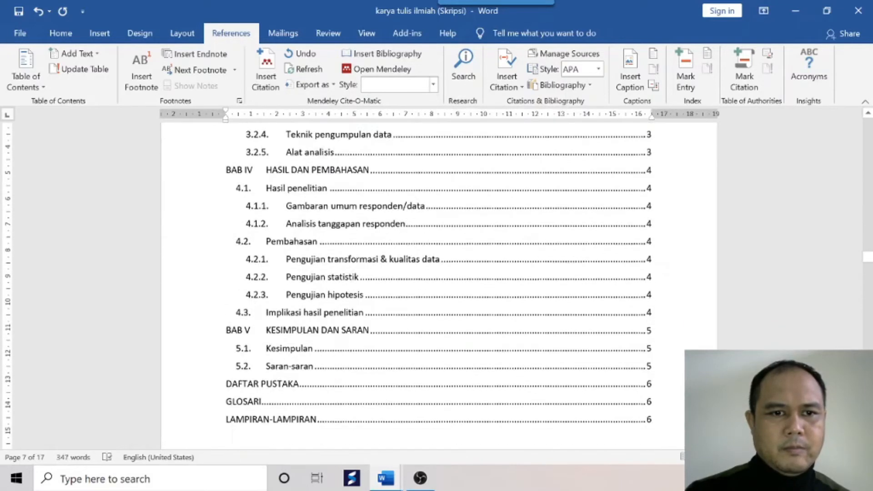
pyautogui.scroll(-4, 299, 268)
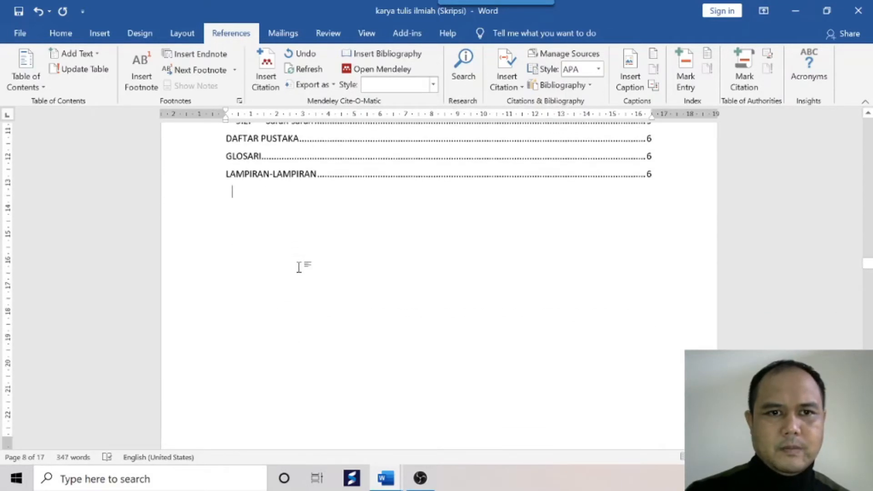
pyautogui.scroll(12, 299, 267)
pyautogui.scroll(7, 439, 282)
pyautogui.scroll(-1, 439, 282)
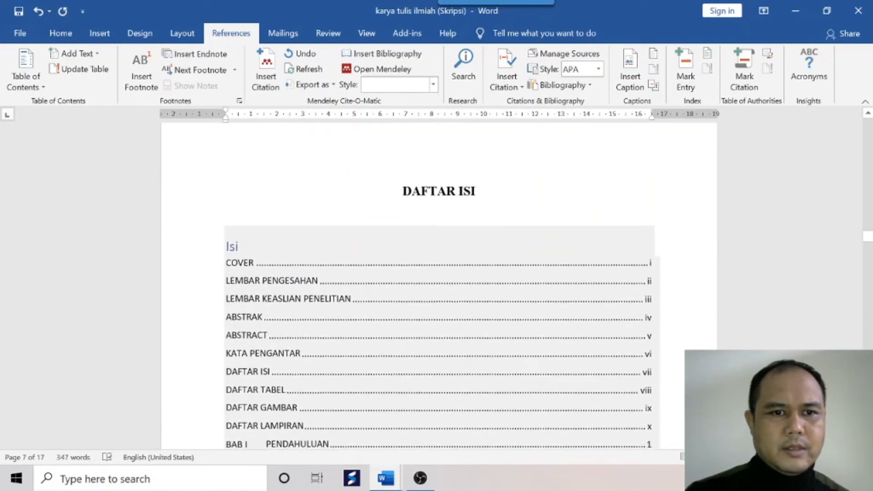
pyautogui.scroll(-1, 439, 282)
# Delete the built-in title "Isi" above the first entry of the table of contents.
pyautogui.click(287, 244)
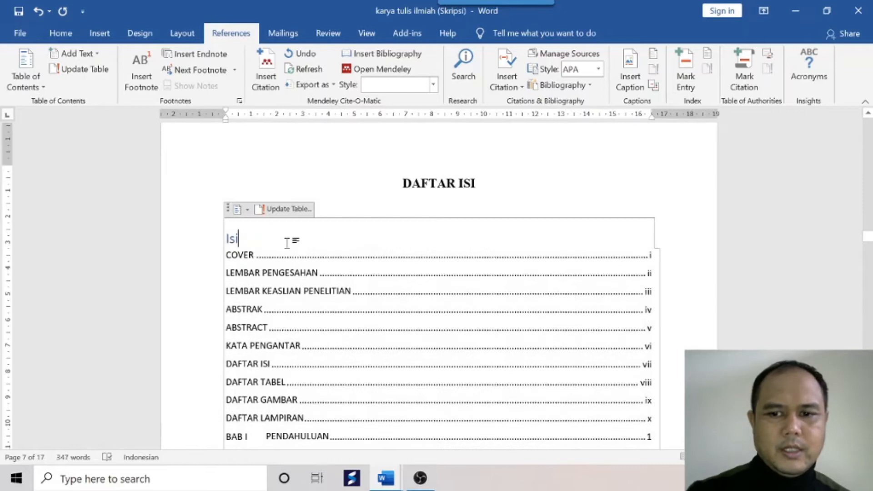
pyautogui.press('BackSpace')
pyautogui.press('BackSpace')
pyautogui.press('BackSpace')
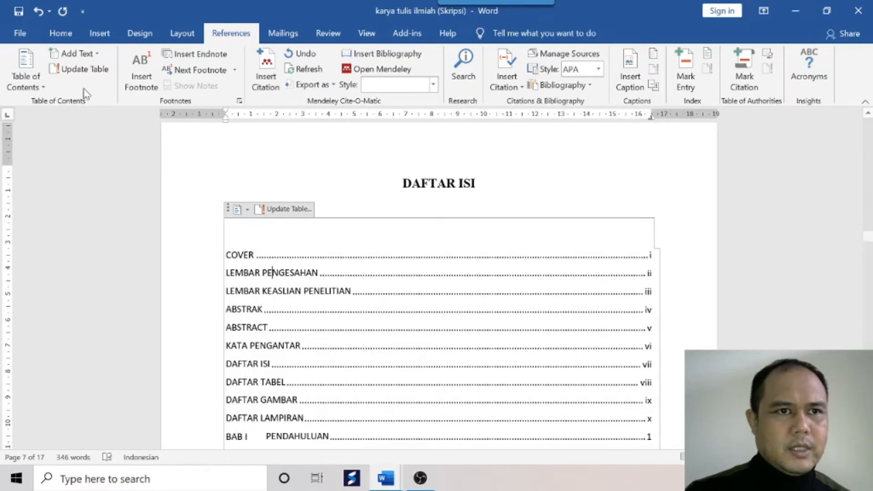
# Modify the Normal style to use the Times New Roman font at size 12.
pyautogui.click(61, 34)
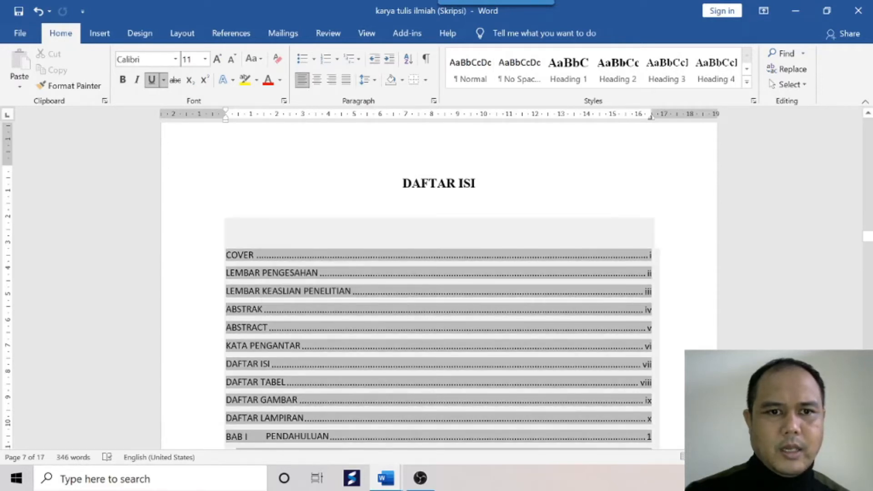
pyautogui.click(469, 74)
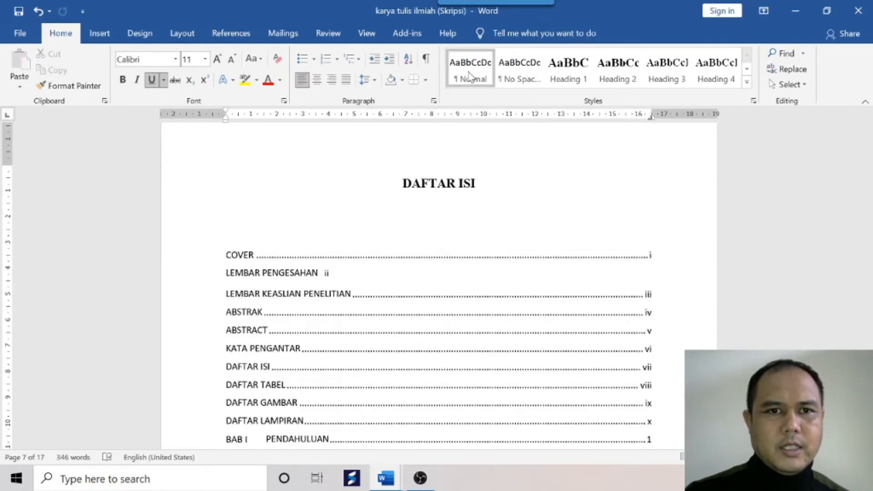
pyautogui.click(289, 200)
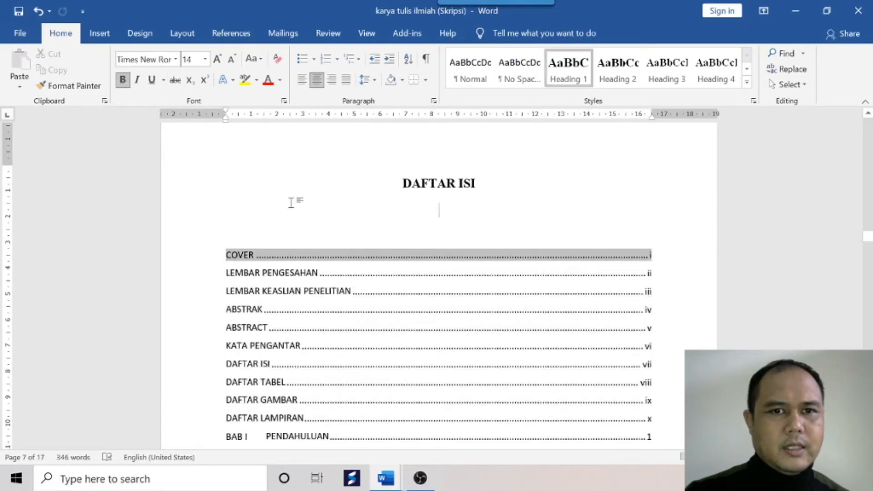
pyautogui.rightClick(470, 73)
pyautogui.click(490, 92)
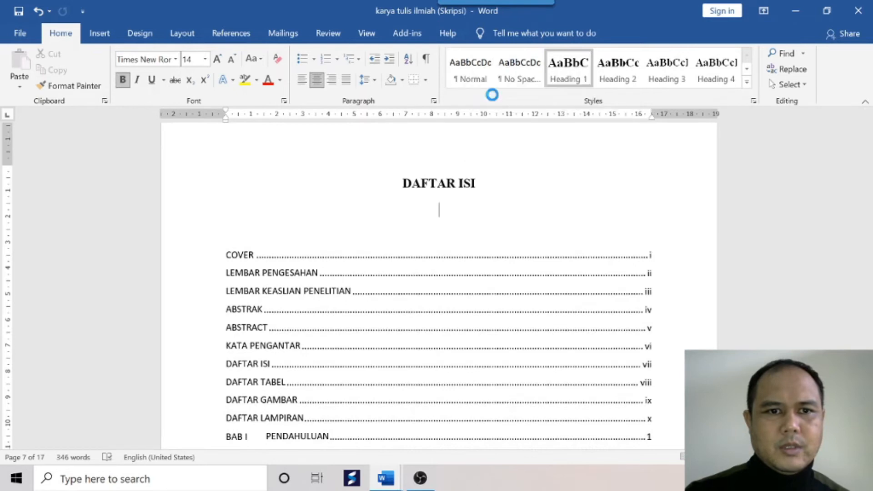
pyautogui.click(343, 163)
pyautogui.write('Times New Roman')
pyautogui.click(371, 162)
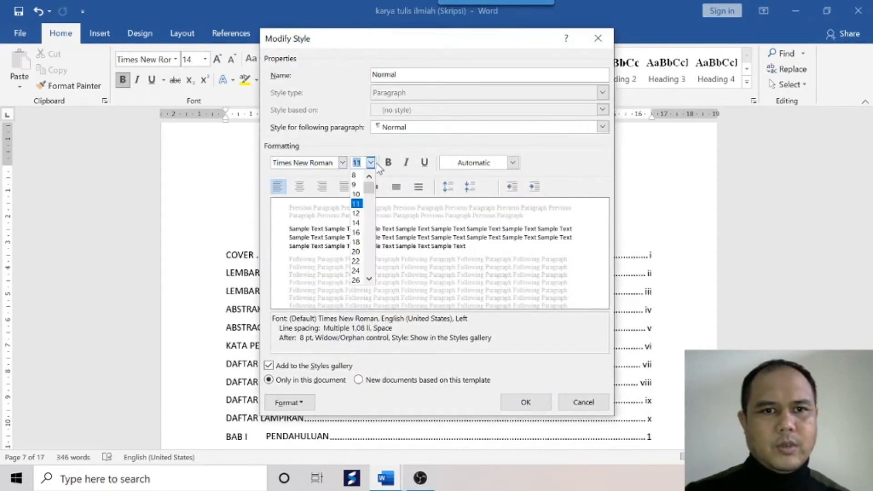
pyautogui.click(356, 213)
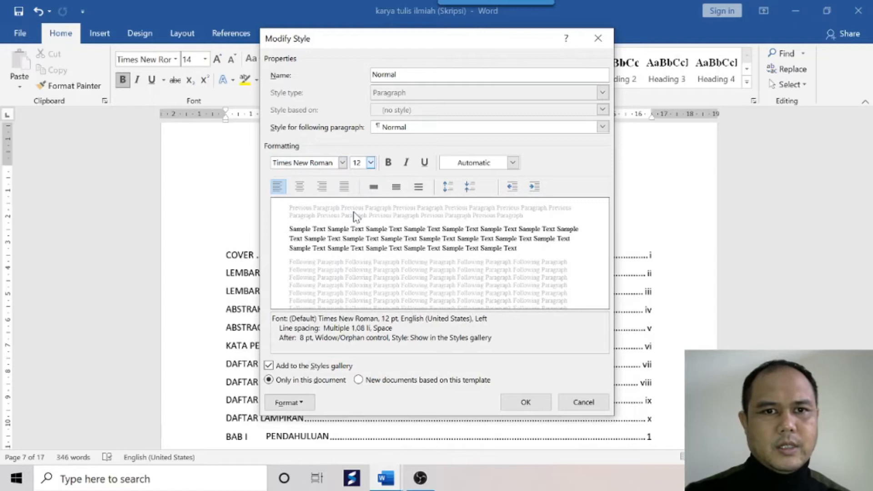
pyautogui.click(526, 404)
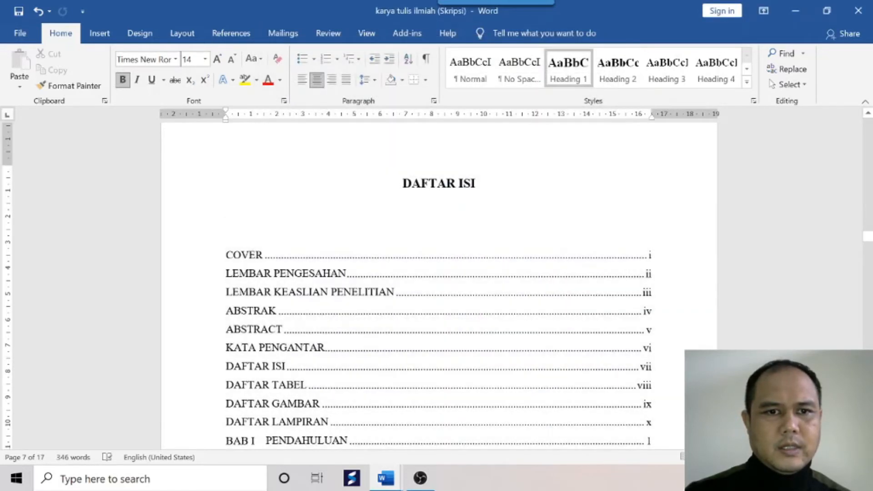
# Indent the second-level table of contents entries to about 1.5 cm, aligned under the chapter titles, with tab stop and hanging indent at about 2.25 cm.
pyautogui.click(500, 183)
pyautogui.scroll(-4, 439, 287)
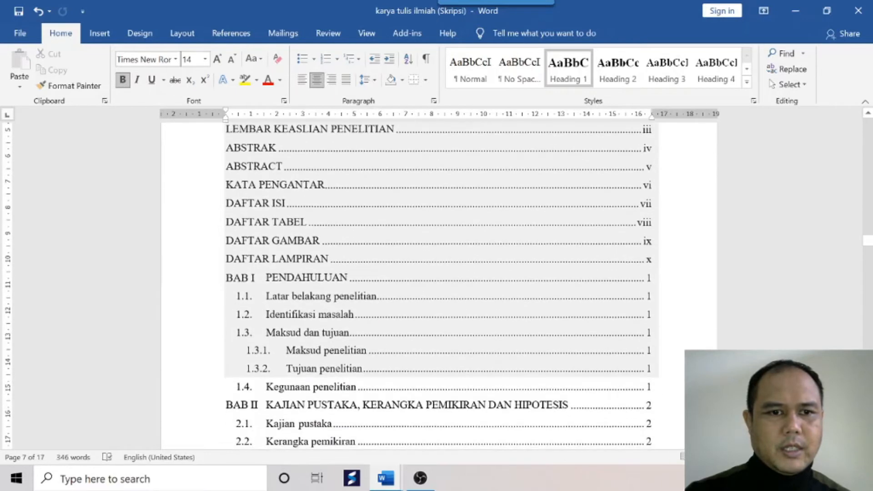
pyautogui.scroll(1, 439, 287)
pyautogui.click(289, 262)
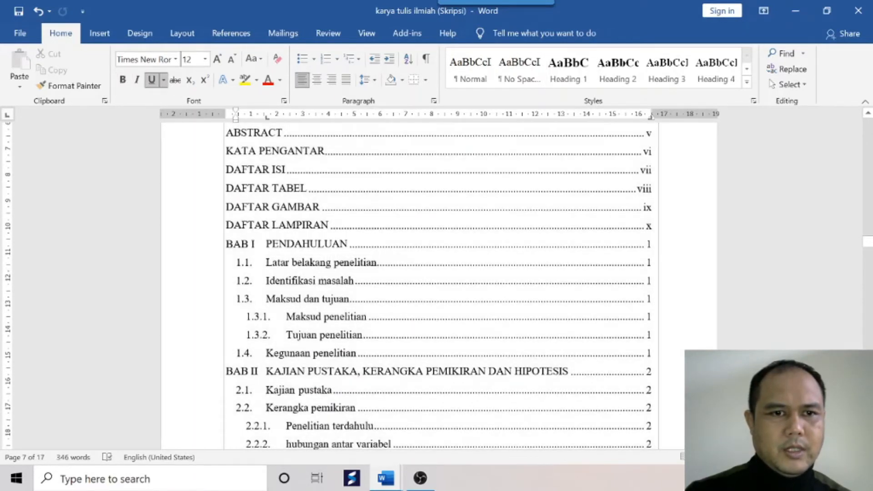
pyautogui.click(288, 263)
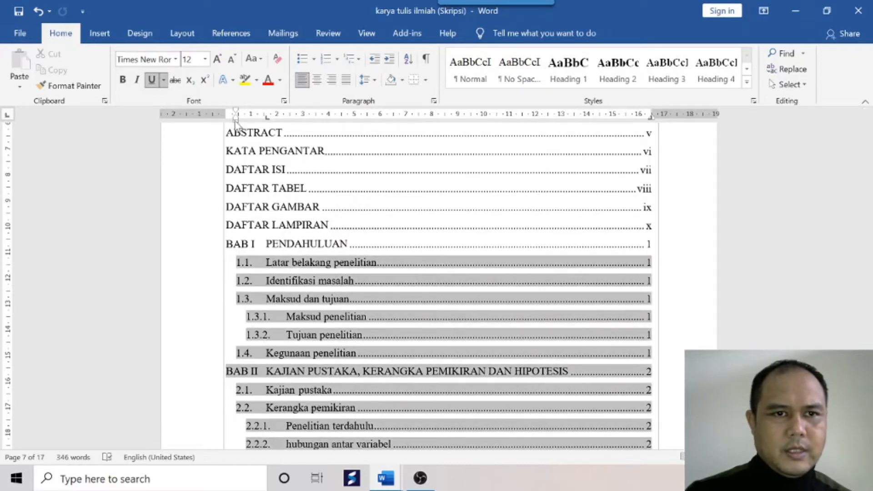
pyautogui.moveTo(236, 120); pyautogui.dragTo(267, 133)
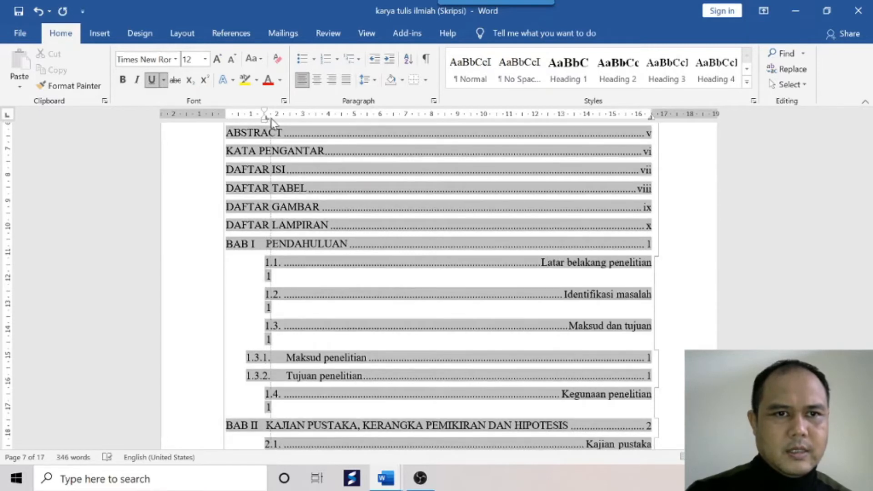
pyautogui.click(285, 117)
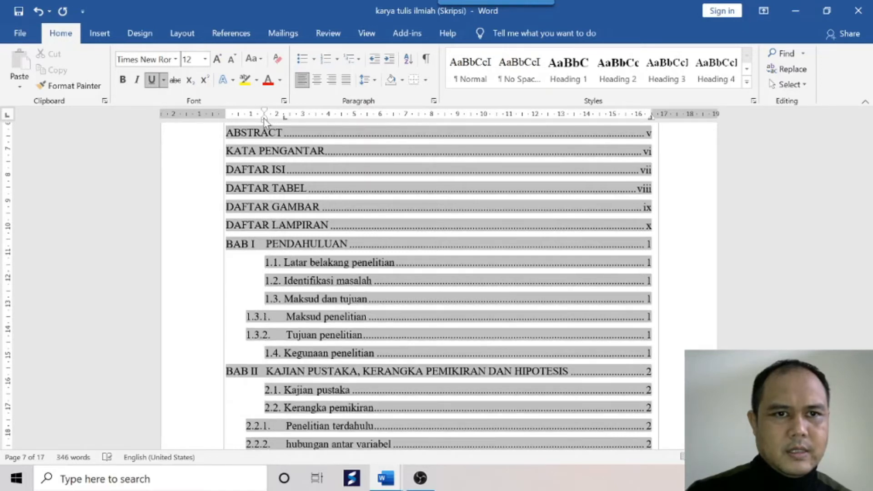
pyautogui.moveTo(268, 117); pyautogui.dragTo(283, 121)
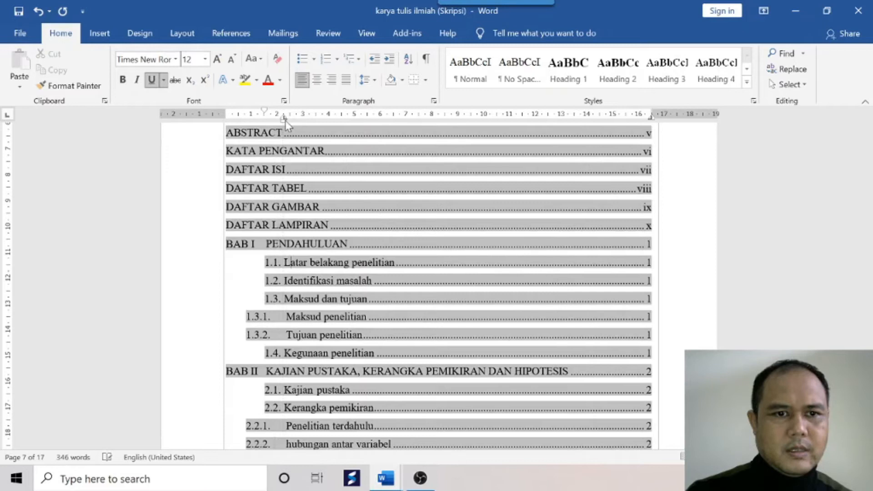
# Indent the third-level table of contents entries to align under the second-level text, about 2.25 cm, with tab stop and hanging indent at about 3.25 cm.
pyautogui.click(294, 316)
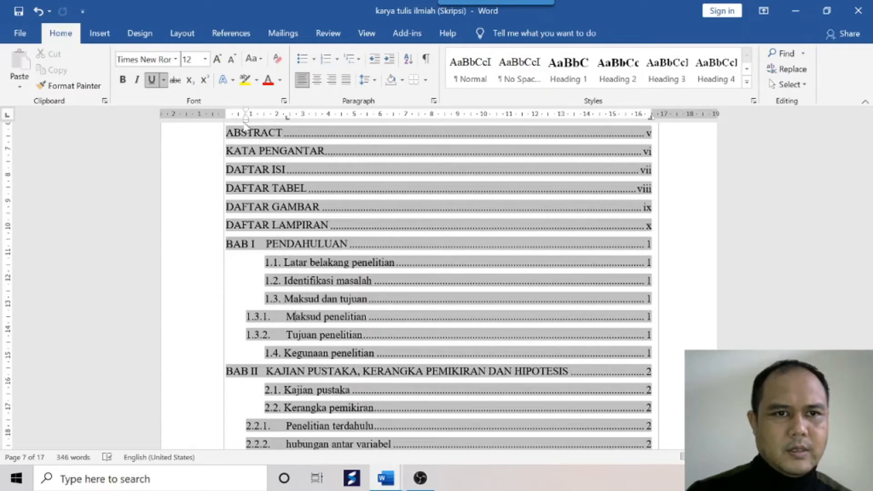
pyautogui.moveTo(246, 121)
pyautogui.mouseDown()
pyautogui.moveTo(279, 131)
pyautogui.moveTo(288, 119)
pyautogui.mouseUp()
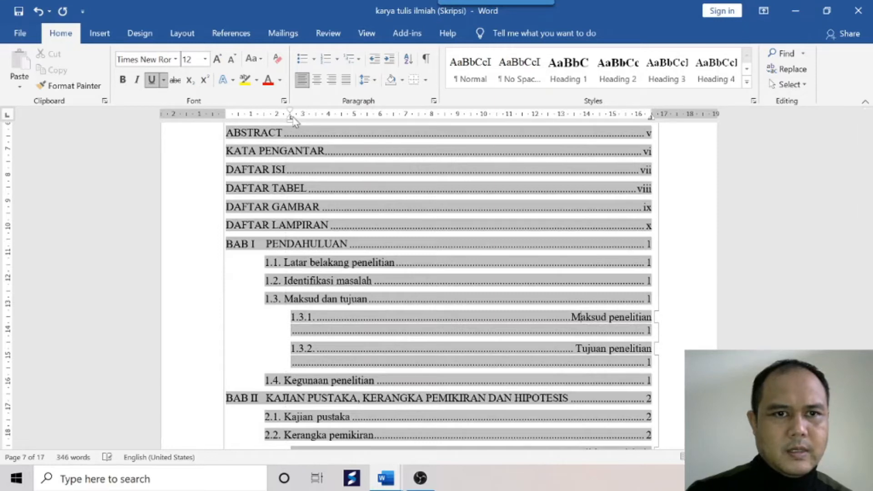
pyautogui.click(316, 117)
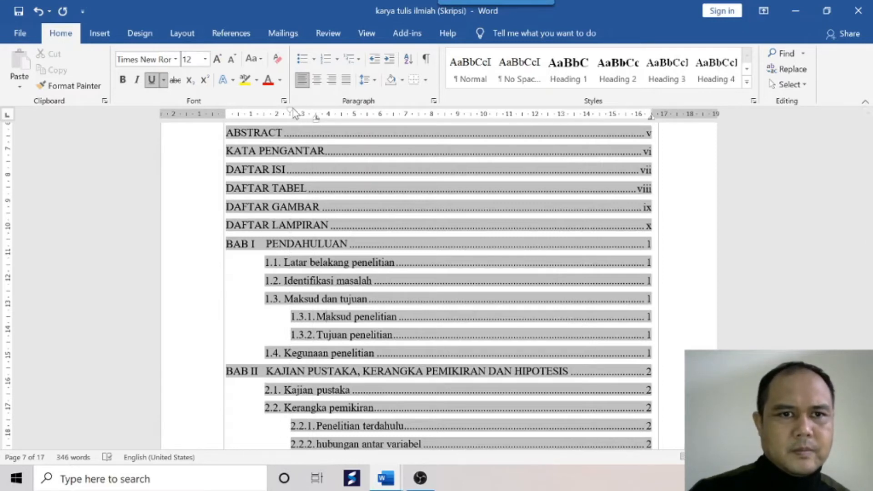
pyautogui.moveTo(290, 111); pyautogui.dragTo(314, 117)
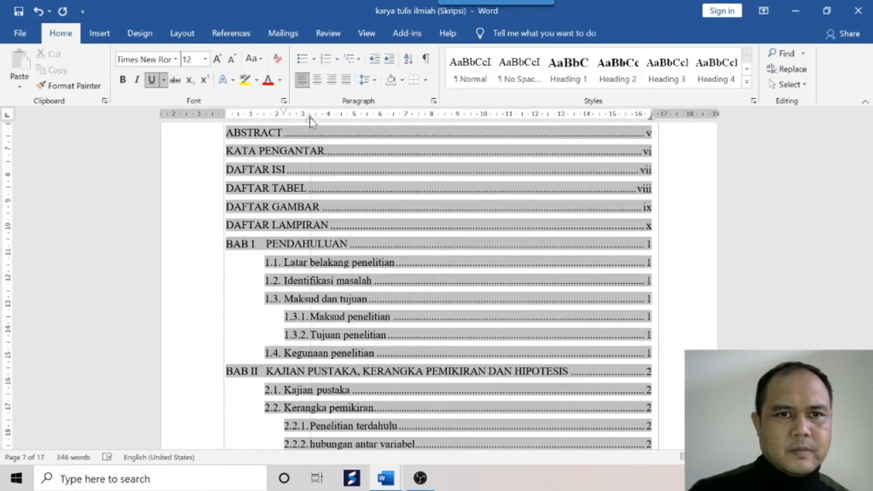
# Examine the indentation and alignment of the table of contents entries from BAB I to LAMPIRAN-LAMPIRAN.
pyautogui.scroll(-2, 342, 175)
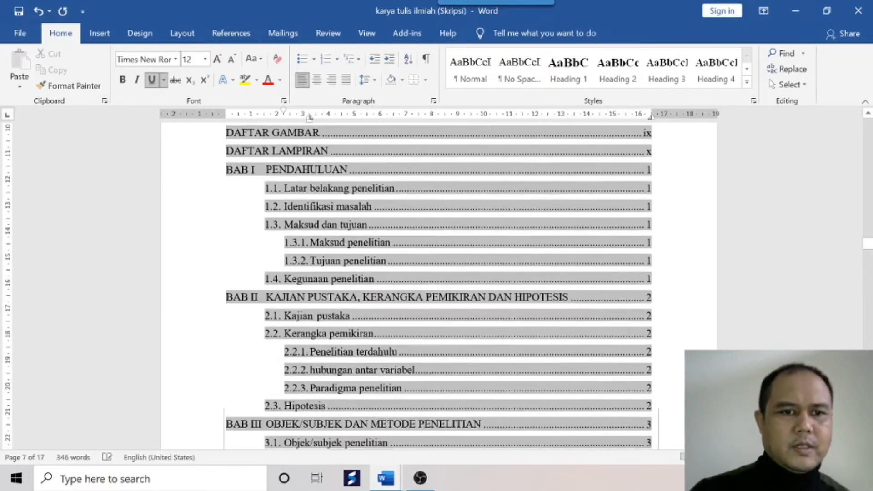
pyautogui.scroll(-10, 361, 225)
pyautogui.scroll(-5, 436, 255)
pyautogui.scroll(4, 436, 255)
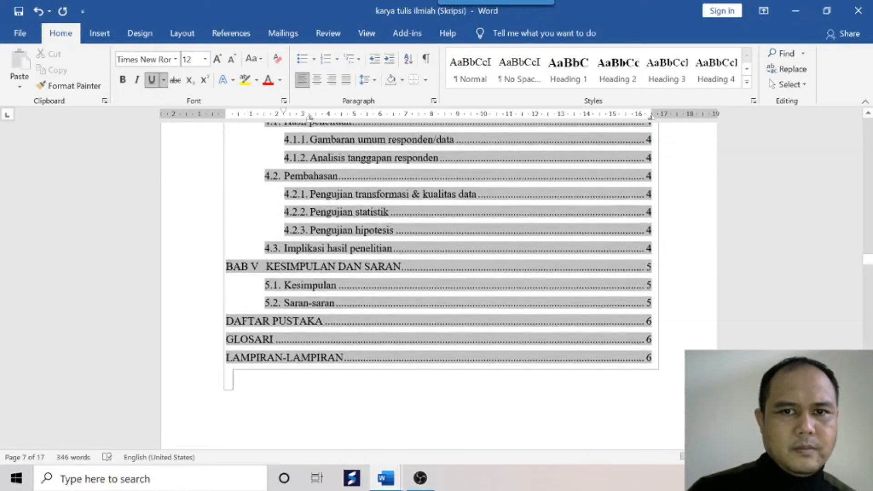
pyautogui.scroll(8, 399, 334)
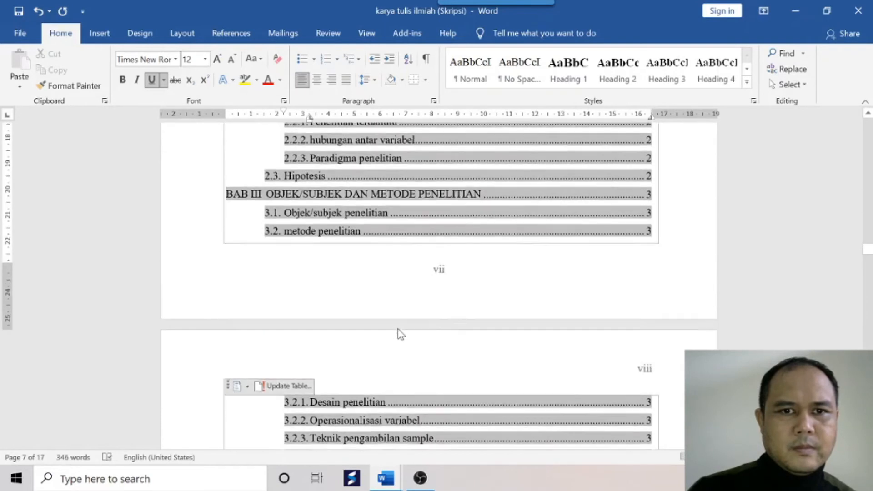
pyautogui.scroll(1, 398, 335)
pyautogui.scroll(-15, 403, 327)
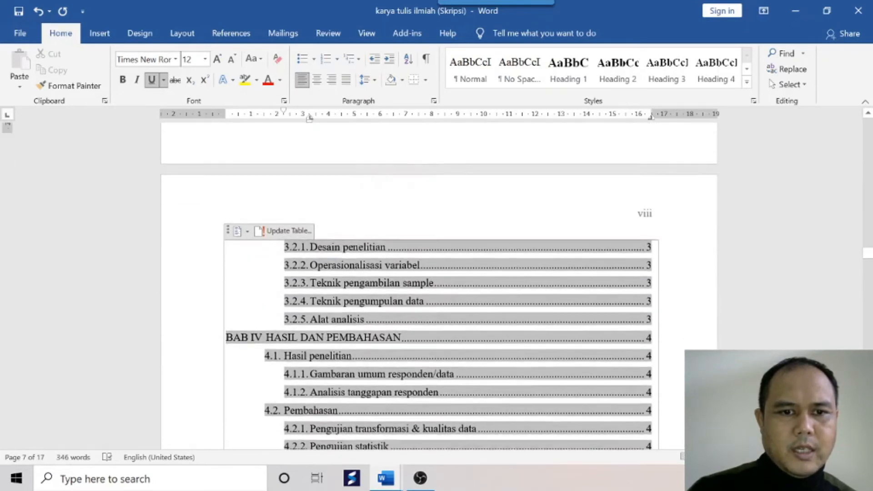
pyautogui.scroll(12, 404, 321)
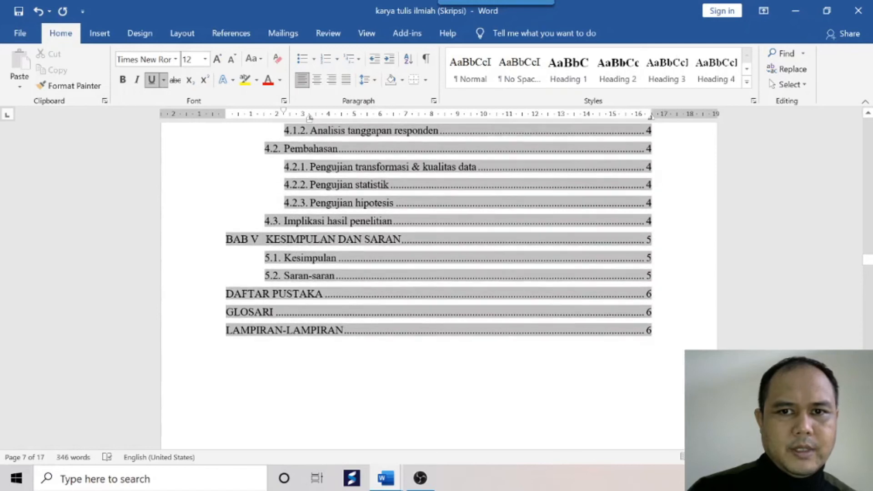
pyautogui.scroll(8, 403, 322)
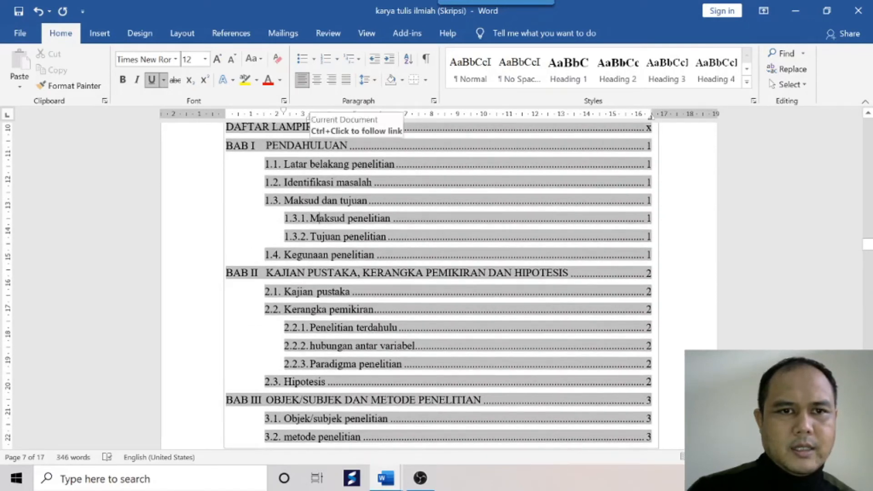
# Update the table of contents field with the option "Update page numbers only".
pyautogui.rightClick(310, 154)
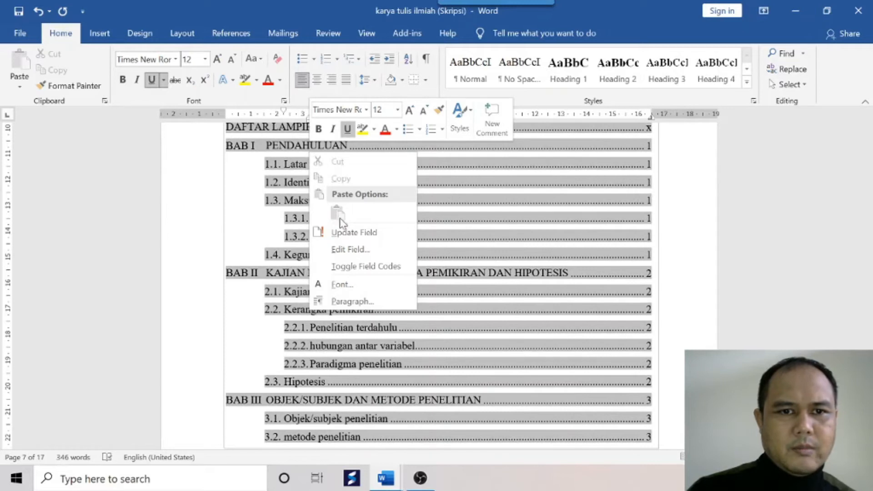
pyautogui.click(350, 235)
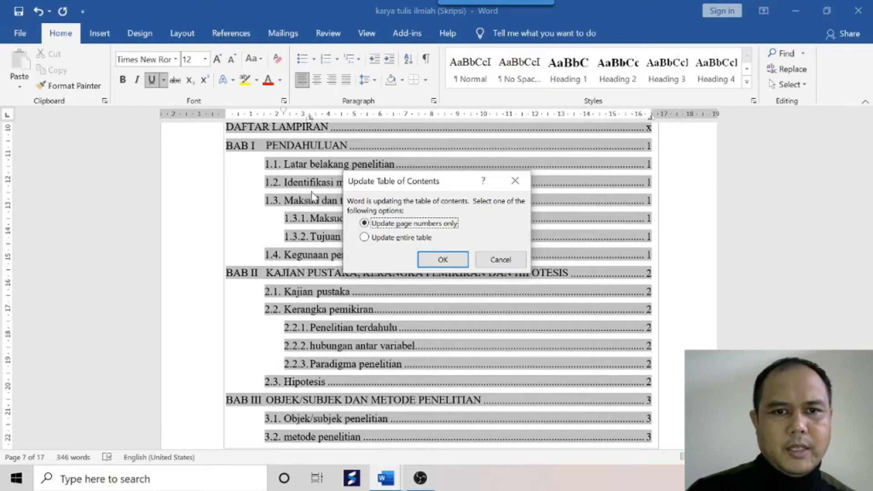
pyautogui.click(406, 244)
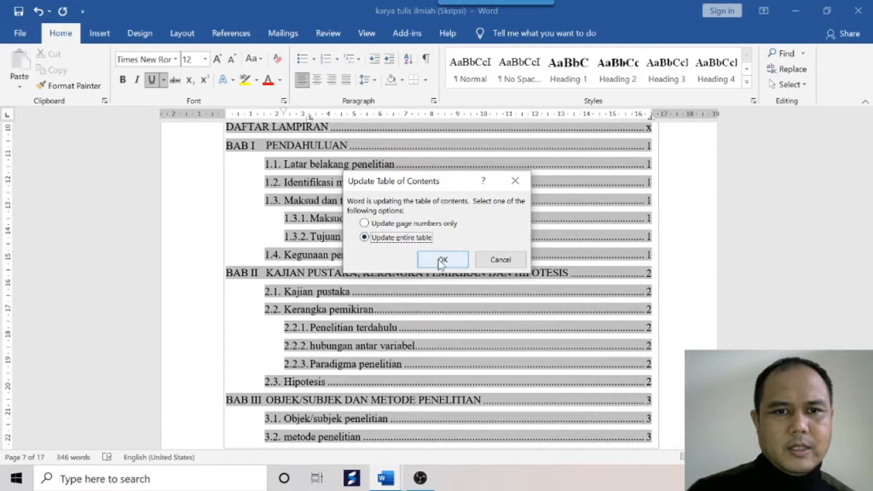
pyautogui.click(368, 226)
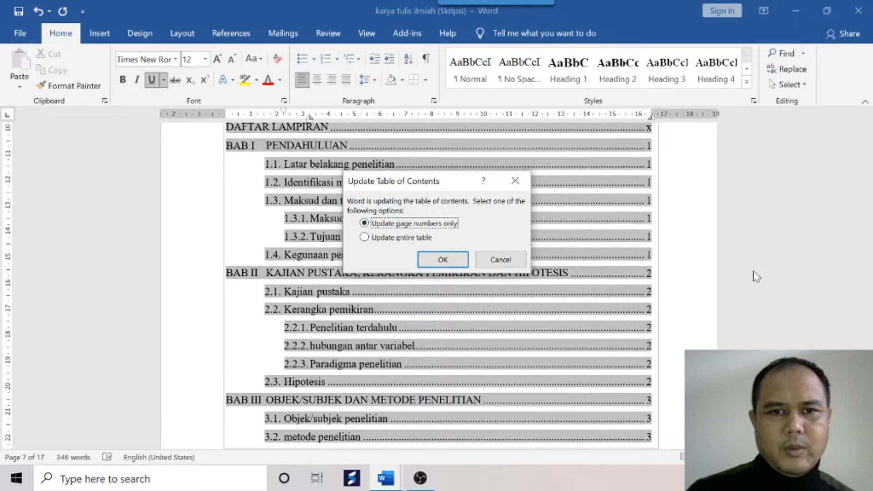
pyautogui.click(442, 259)
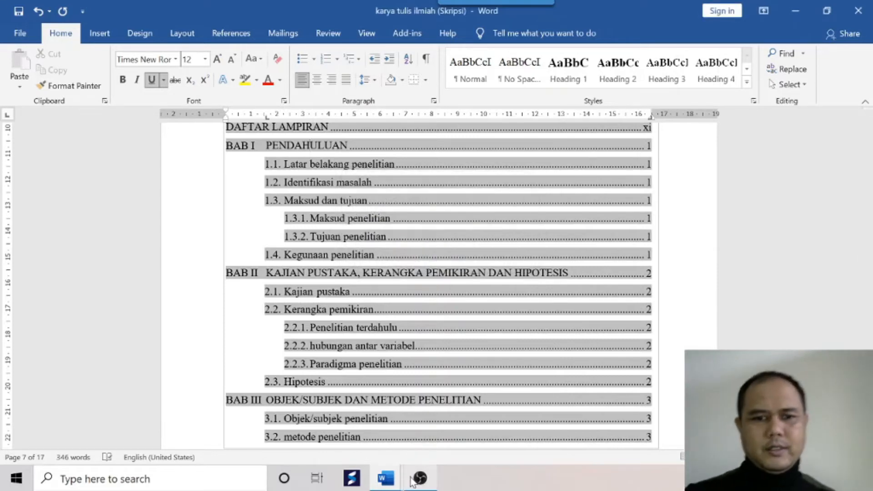
# Switch from the BAB I page of the thesis to the open document "Gambar II" containing the figures.
pyautogui.moveTo(419, 489)
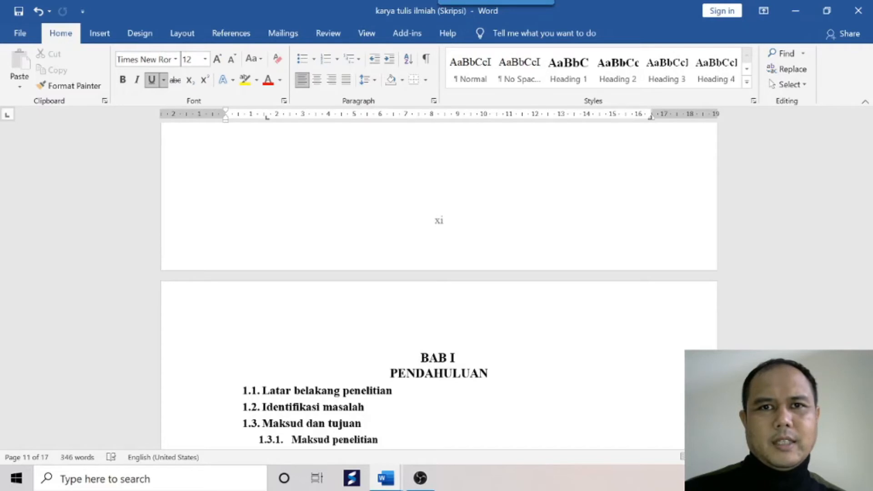
pyautogui.scroll(-3, 462, 177)
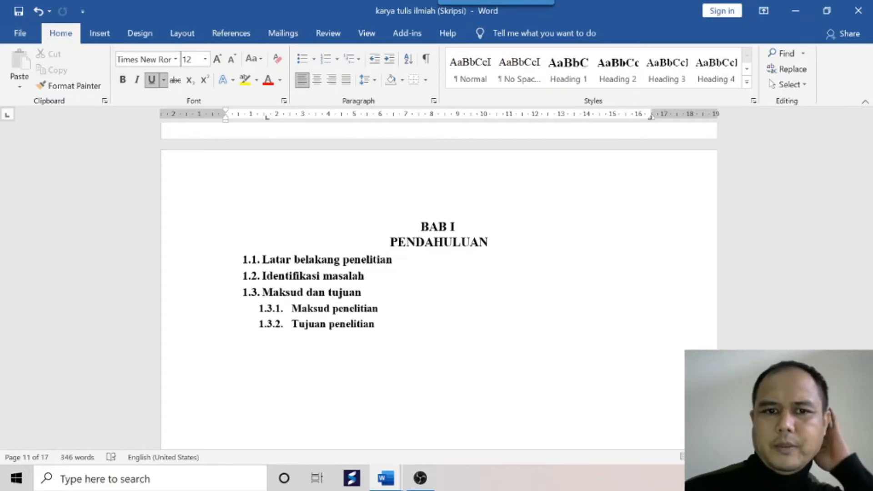
pyautogui.click(385, 481)
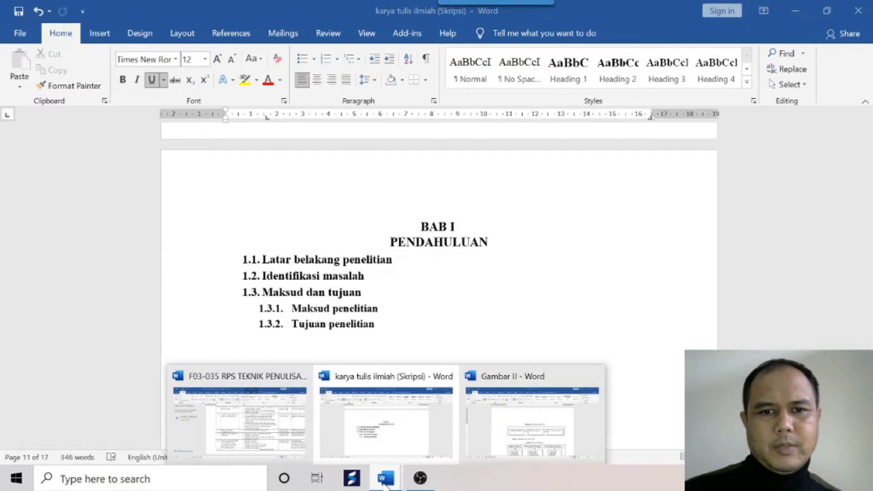
pyautogui.click(558, 448)
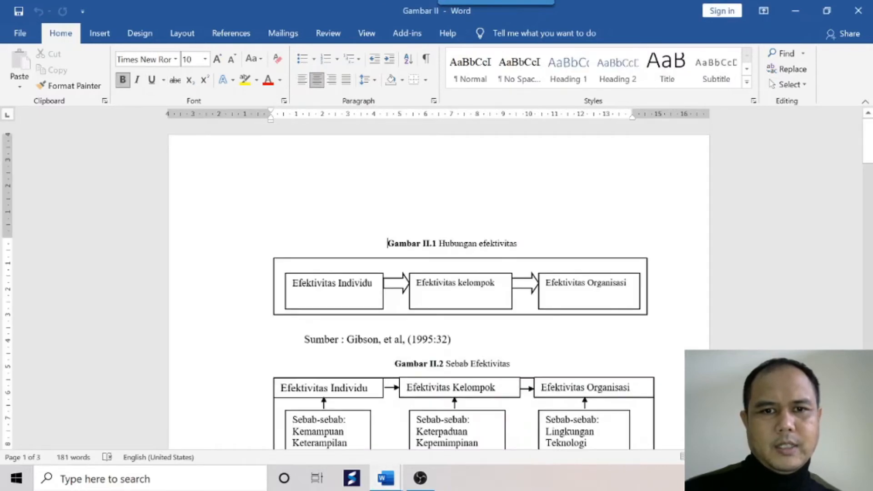
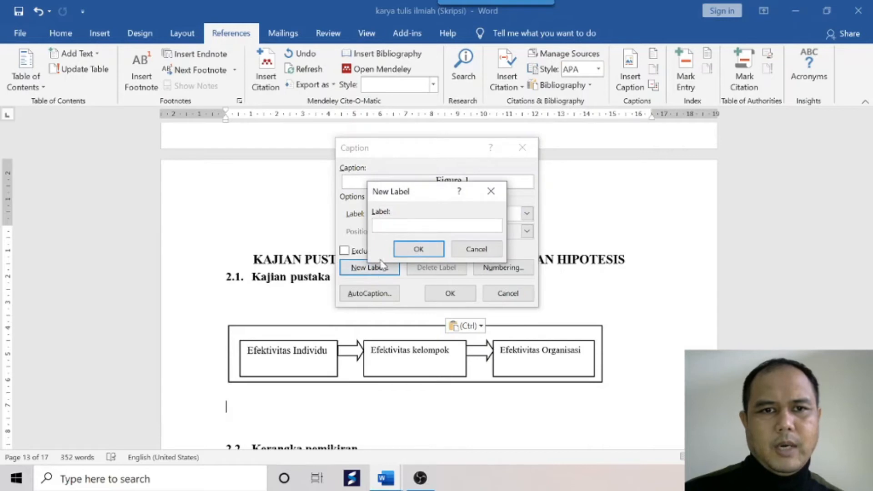
# Create the caption label "Gambar" and insert the caption "Gambar 1" below the effectiveness diagram in section 2.1.
pyautogui.write('Gambar')
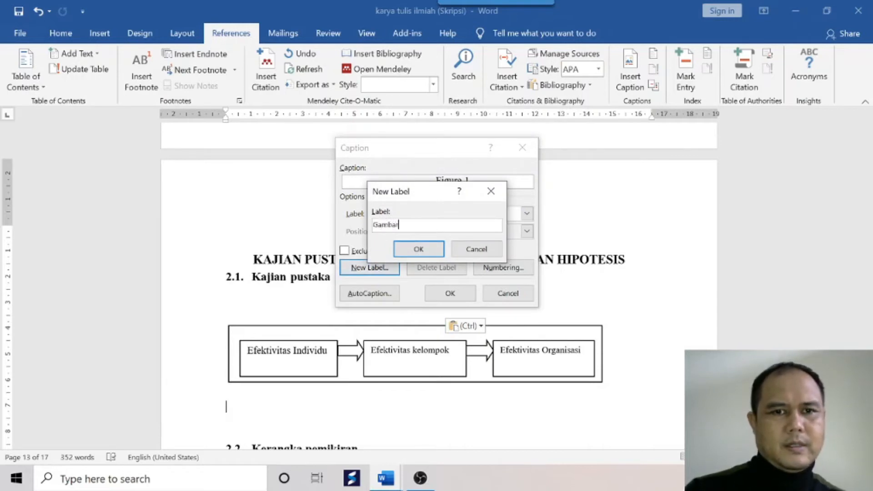
pyautogui.click(415, 253)
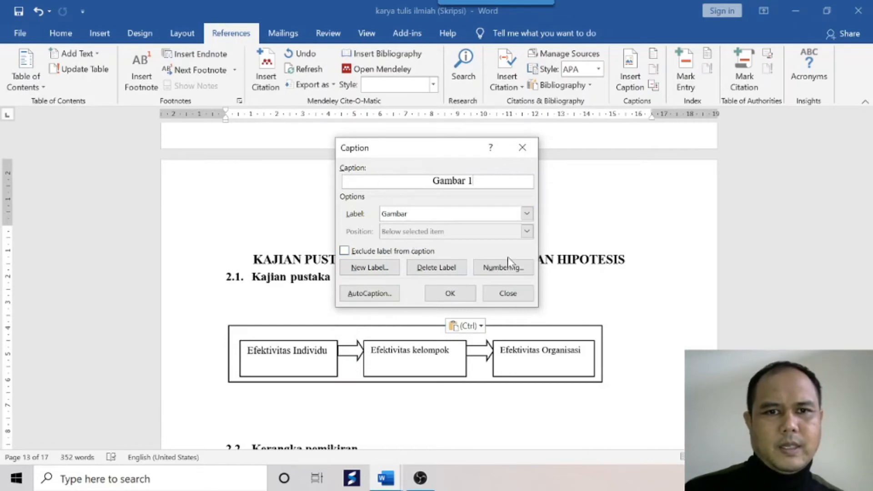
pyautogui.click(451, 294)
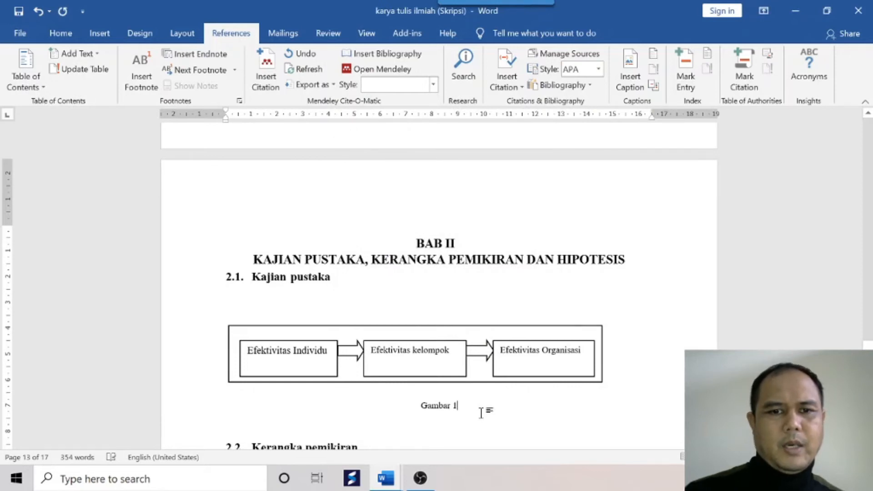
# Delete the caption "Gambar 1" below the effectiveness diagram.
pyautogui.press('BackSpace')
pyautogui.press('BackSpace')
pyautogui.press('BackSpace')
pyautogui.press('BackSpace')
pyautogui.press('BackSpace')
pyautogui.press('BackSpace')
pyautogui.press('BackSpace')
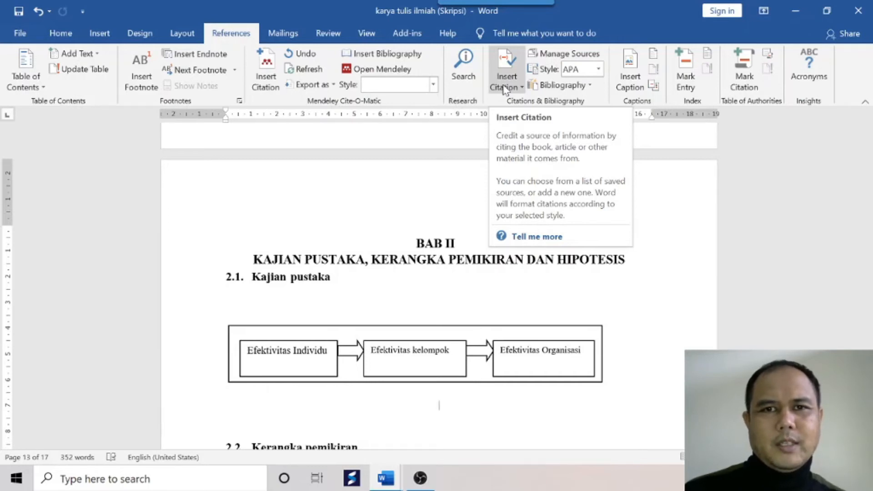
# Start a new "Gambar" caption below the effectiveness diagram in section 2.1 and include the chapter number in its numbering.
pyautogui.click(516, 87)
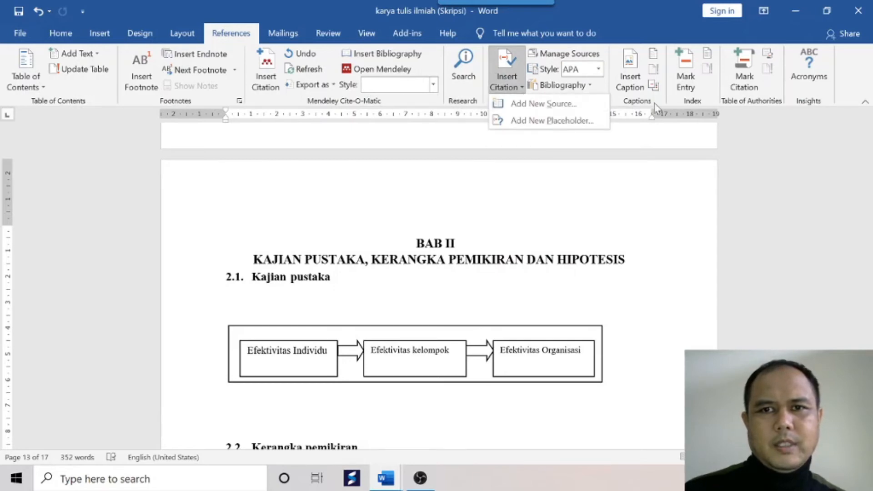
pyautogui.click(645, 85)
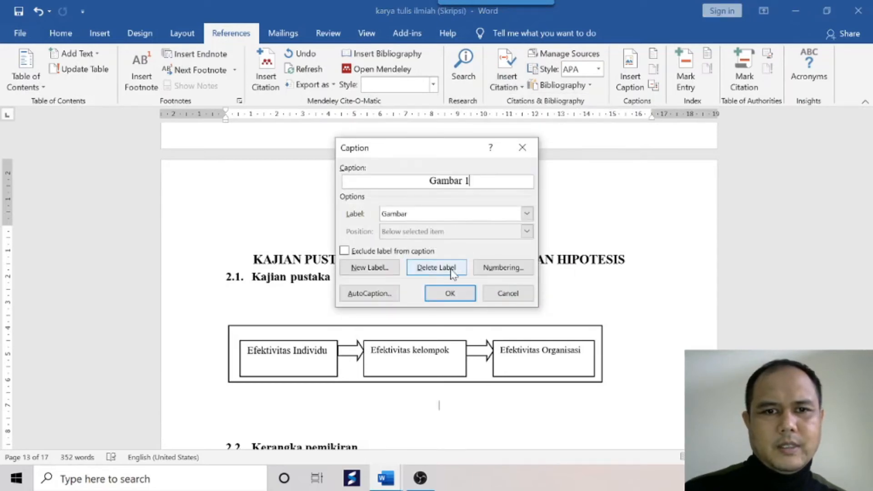
pyautogui.click(492, 267)
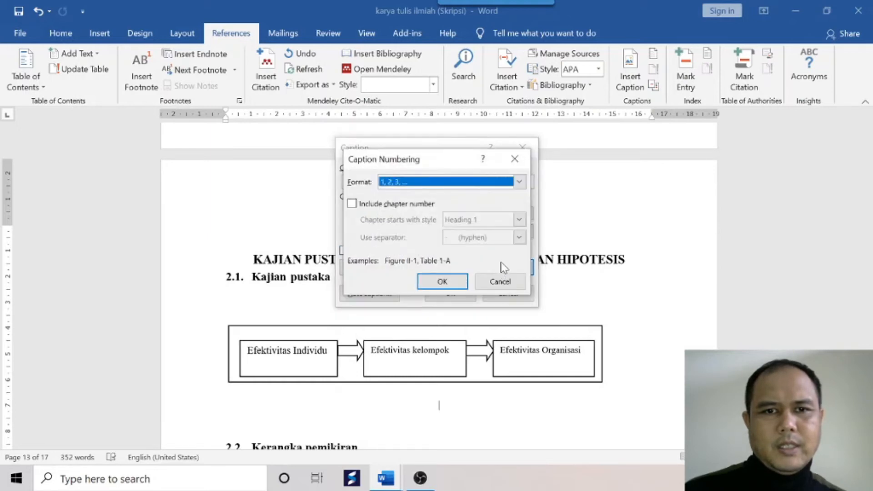
pyautogui.click(352, 204)
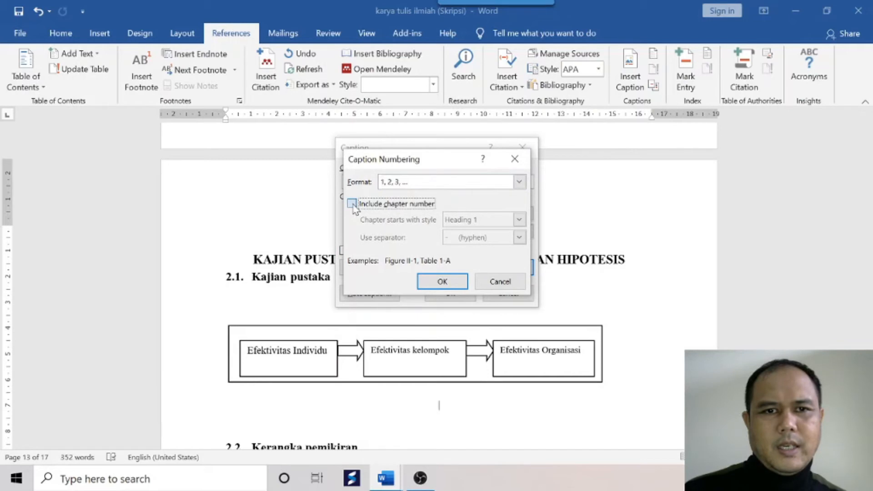
pyautogui.click(451, 287)
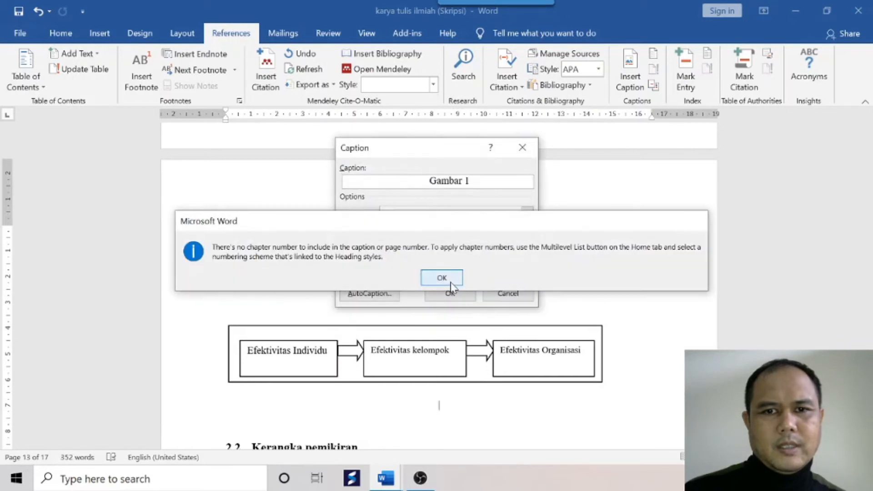
pyautogui.click(450, 282)
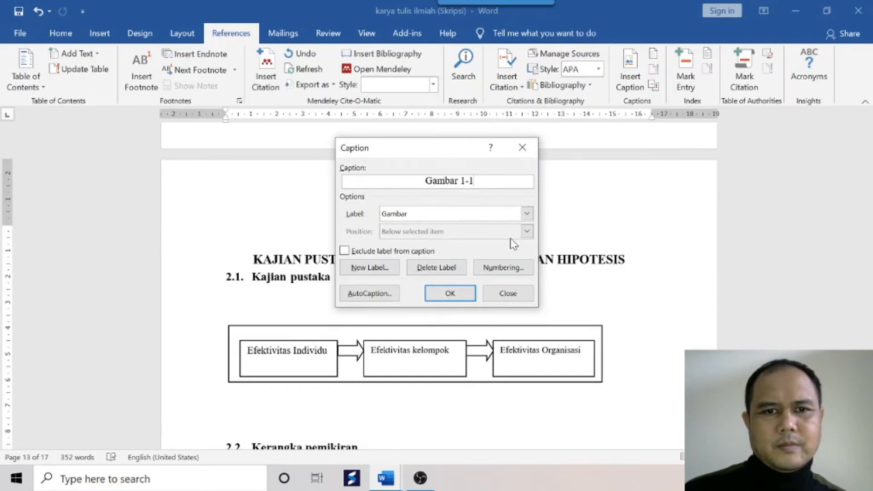
# Set the caption numbering separator to a period and insert the chapter-numbered "Gambar" caption below the effectiveness diagram.
pyautogui.click(495, 273)
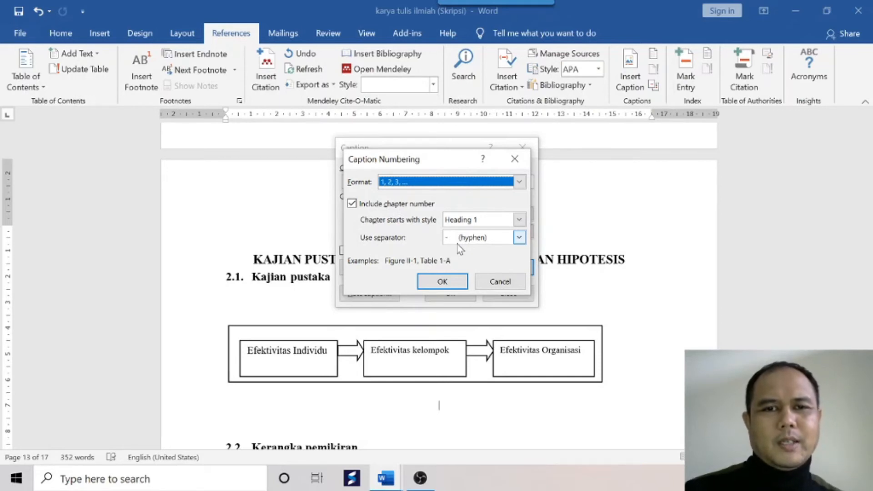
pyautogui.click(519, 238)
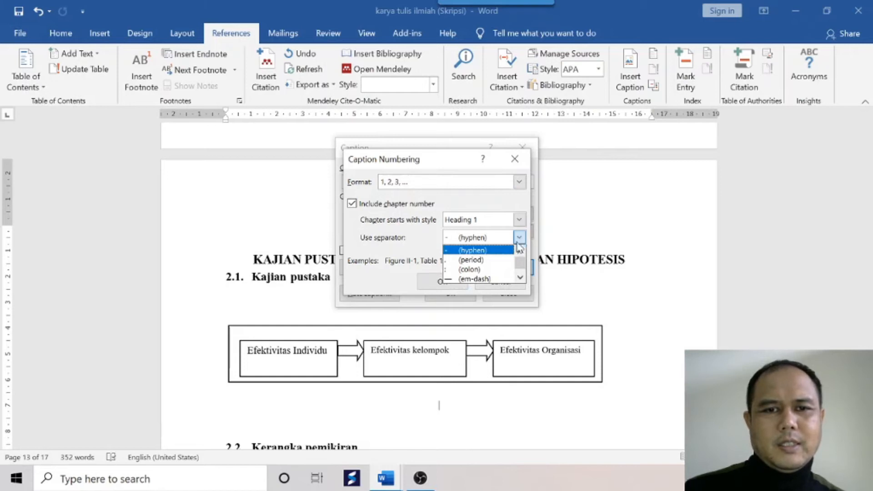
pyautogui.click(476, 262)
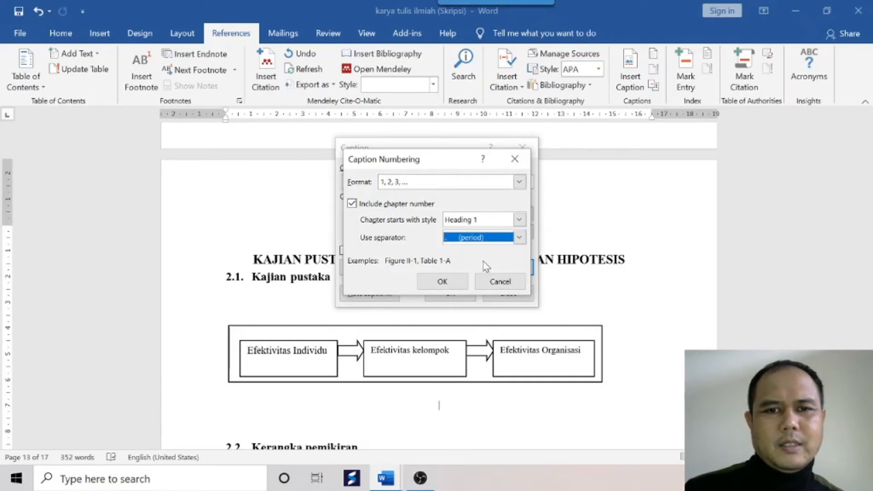
pyautogui.click(456, 285)
pyautogui.click(456, 281)
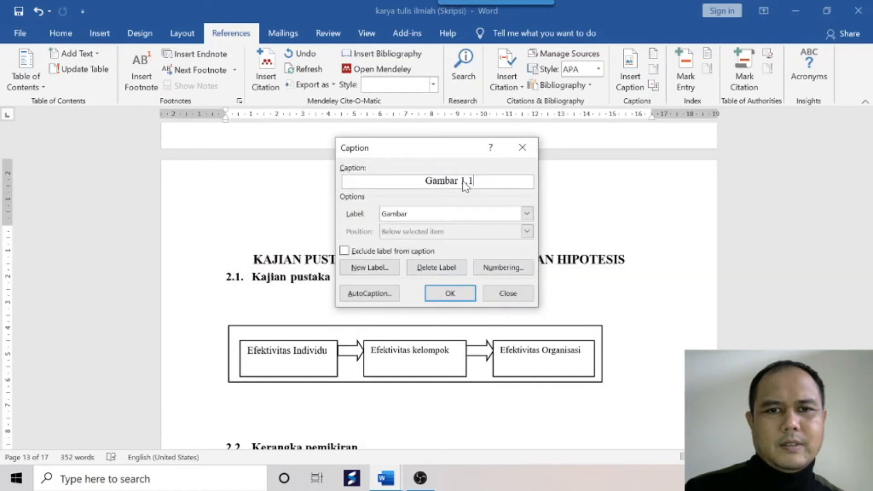
pyautogui.click(465, 296)
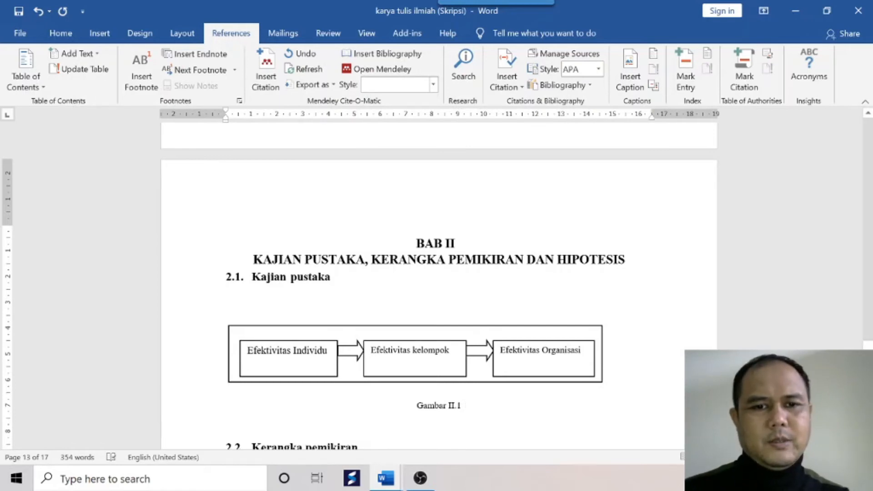
# Copy the title "Hubungan efektivitas" from the document "Gambar II" and paste it after the caption "Gambar II.1" in the thesis.
pyautogui.hotkey('alt', 'Tab')
pyautogui.moveTo(439, 243); pyautogui.dragTo(519, 246)
pyautogui.hotkey('ctrl', 'c')
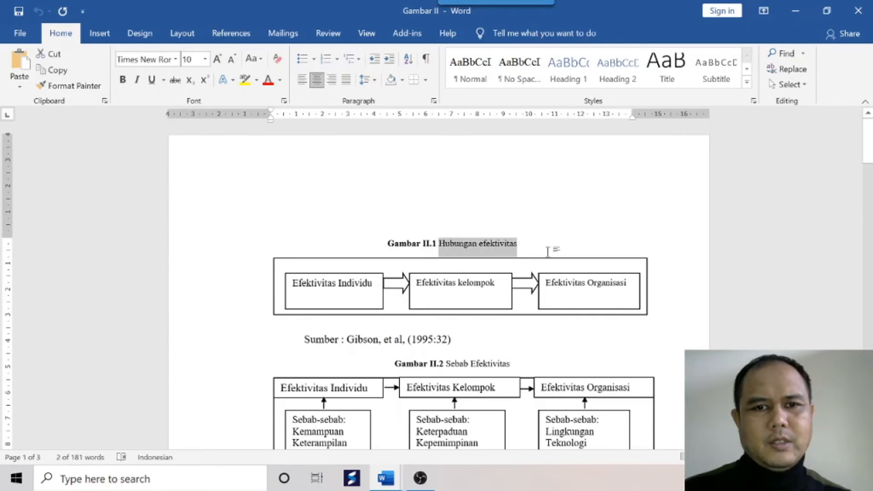
pyautogui.hotkey('alt', 'Tab')
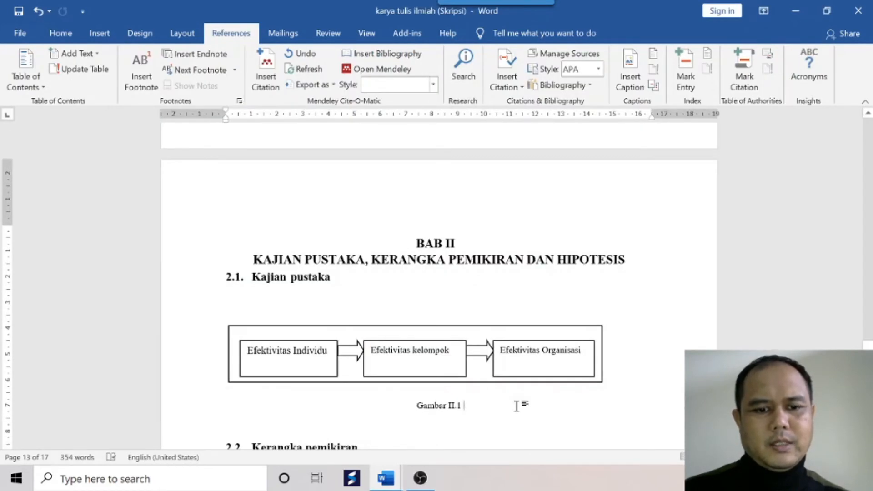
pyautogui.hotkey('ctrl', 'v')
pyautogui.scroll(-3, 439, 282)
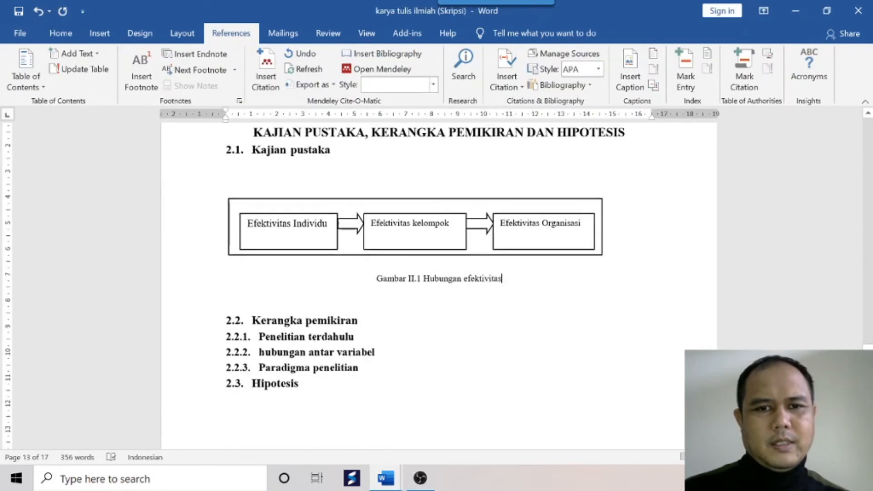
# Add blank lines below the "Gambar II.1" caption and paste there the "Sebab Efektivitas" diagram copied from the document "Gambar II".
pyautogui.press('Return')
pyautogui.press('Return')
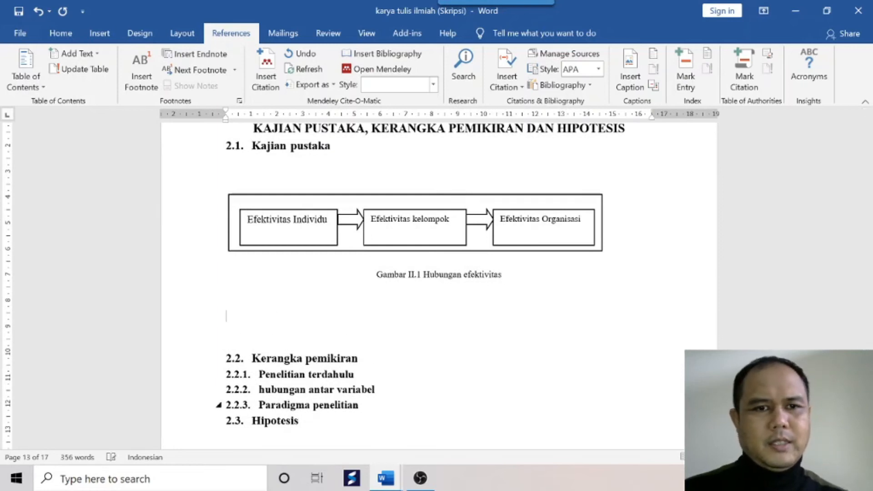
pyautogui.hotkey('alt', 'Tab')
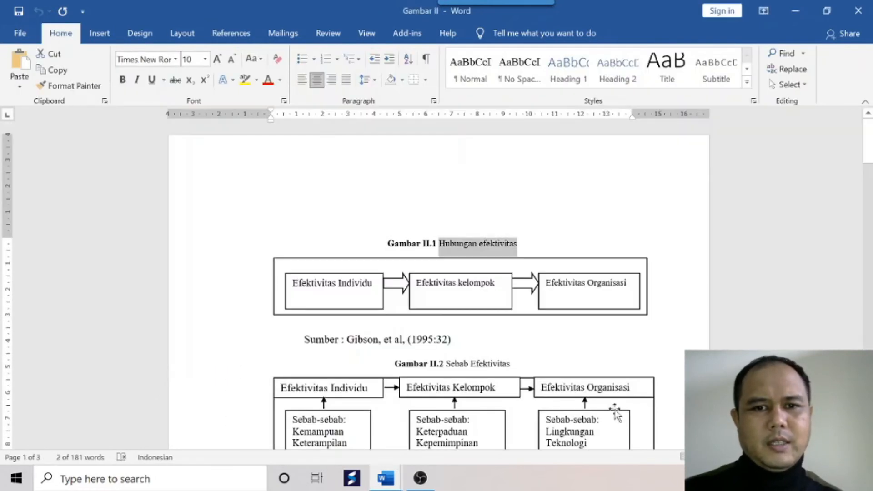
pyautogui.scroll(-2, 578, 349)
pyautogui.scroll(-3, 578, 349)
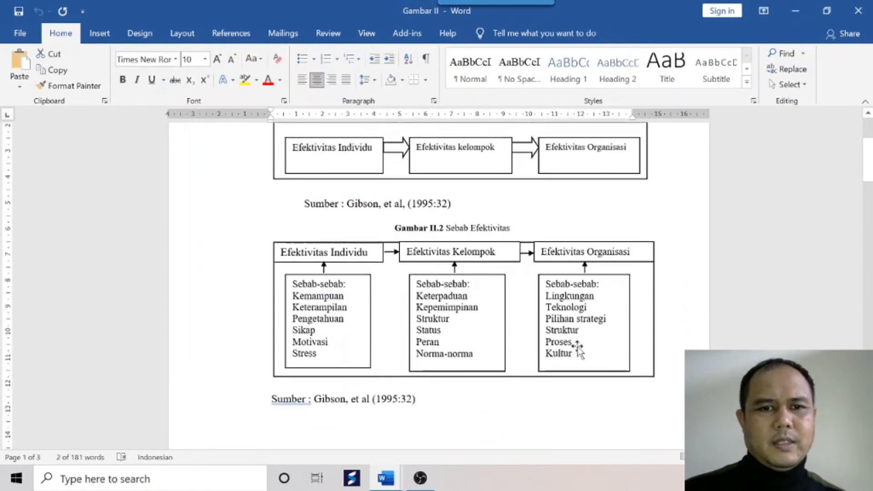
pyautogui.moveTo(287, 343); pyautogui.dragTo(577, 208)
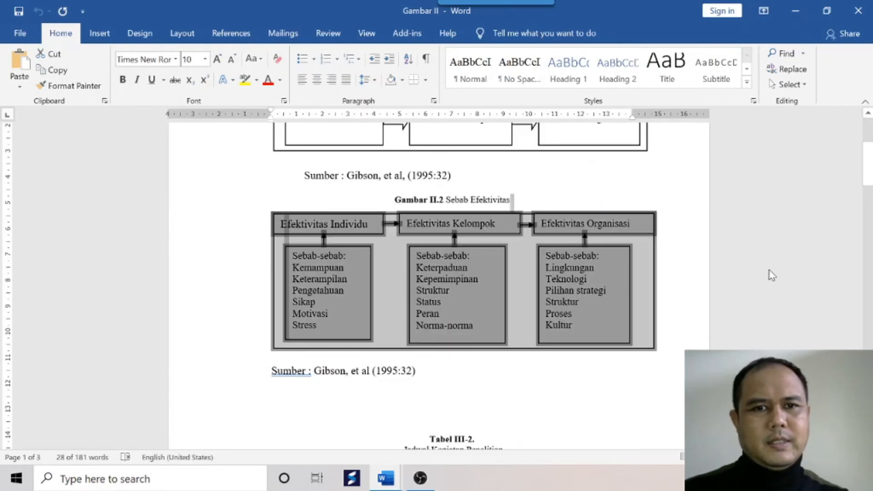
pyautogui.hotkey('alt', 'Tab')
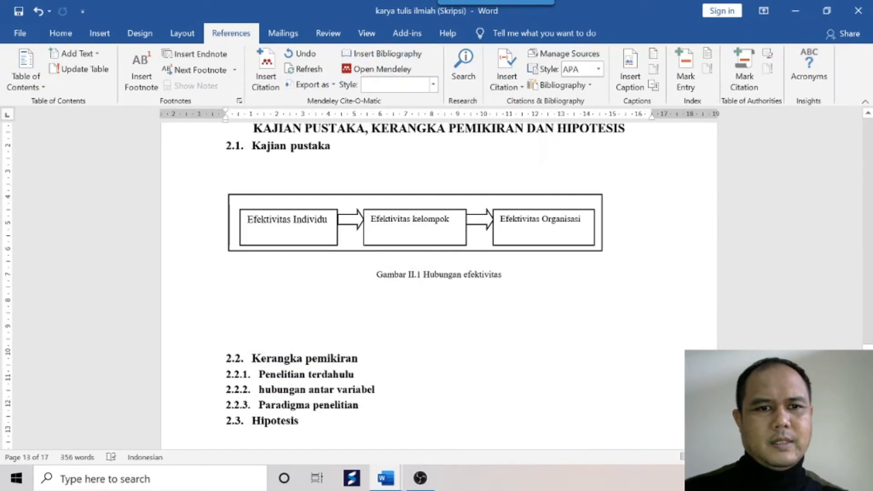
pyautogui.hotkey('ctrl', 'v')
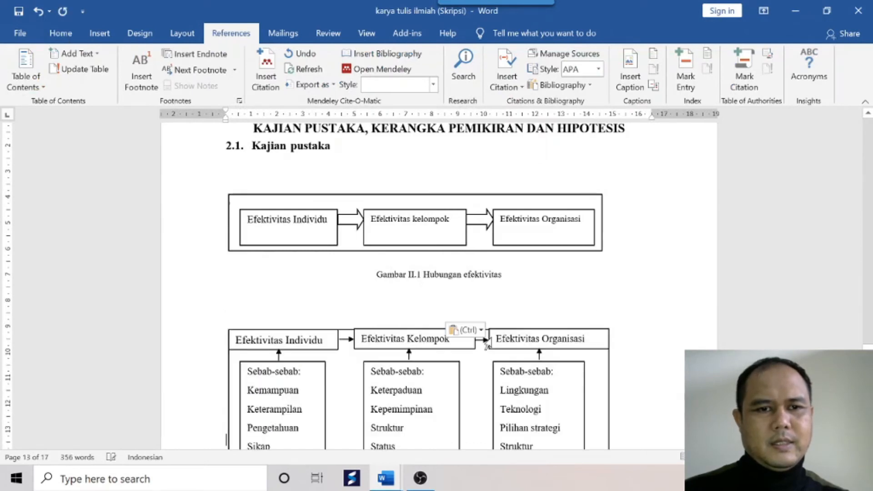
# Insert the chapter-numbered caption "Gambar II.2" on a new line below the pasted second diagram.
pyautogui.scroll(-3, 629, 341)
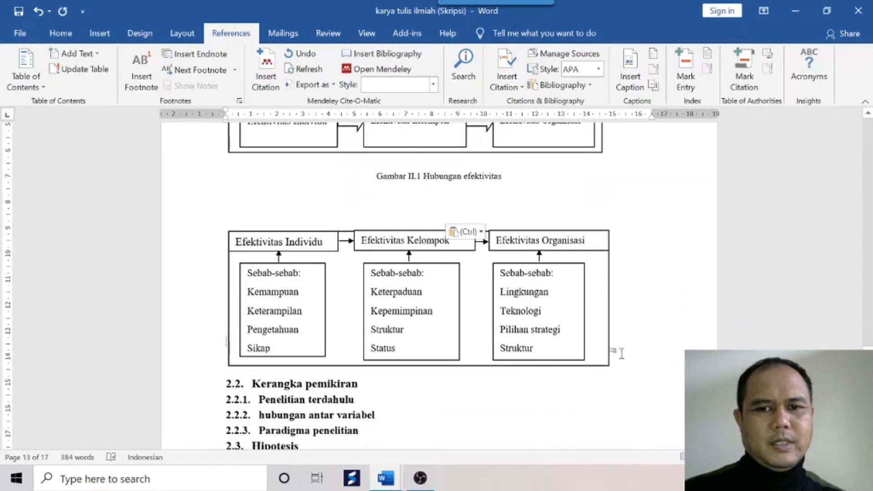
pyautogui.click(622, 363)
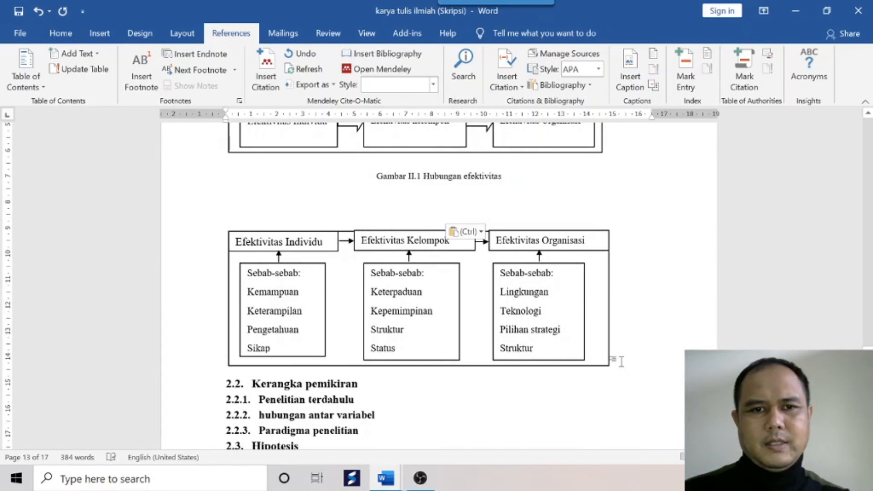
pyautogui.press('Return')
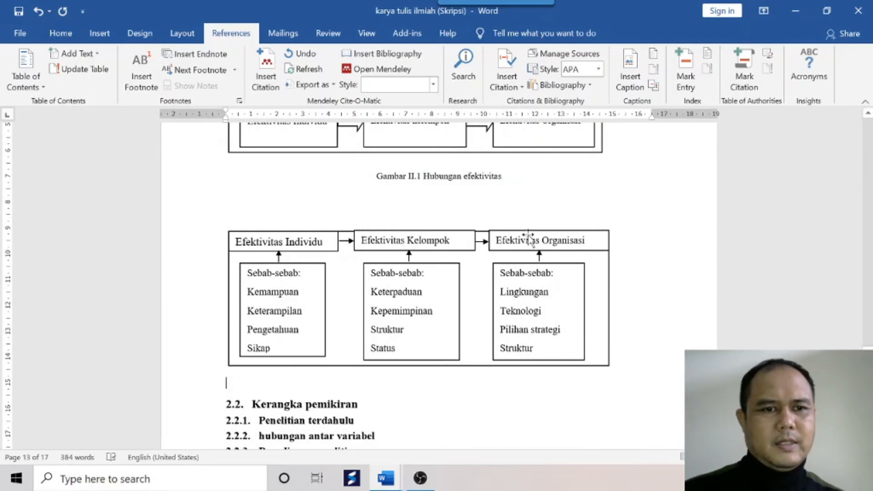
pyautogui.click(630, 82)
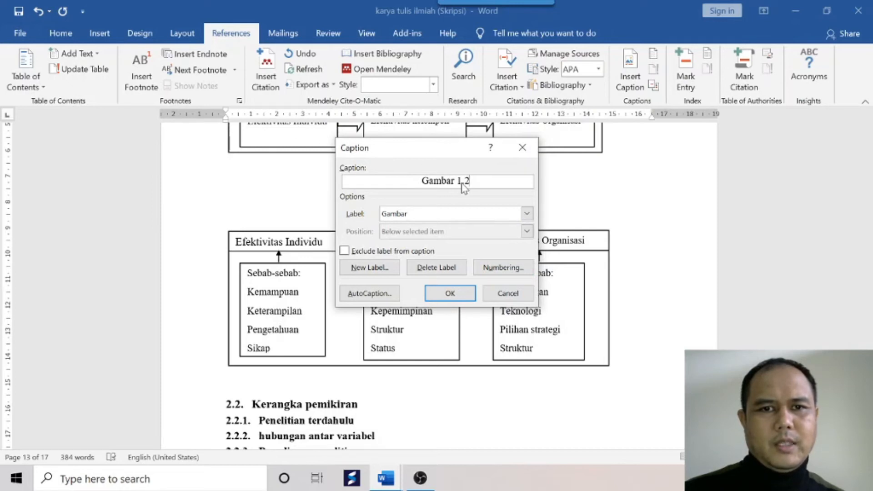
pyautogui.click(470, 298)
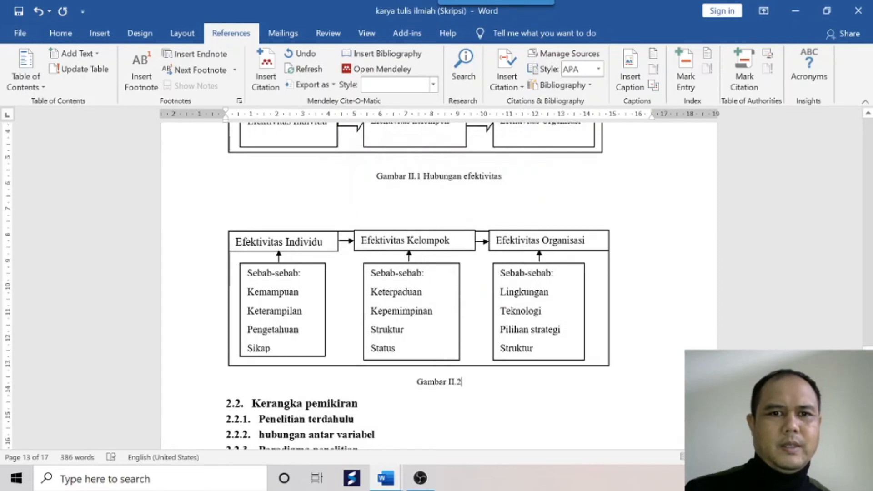
pyautogui.scroll(3, 439, 282)
pyautogui.scroll(-1, 411, 350)
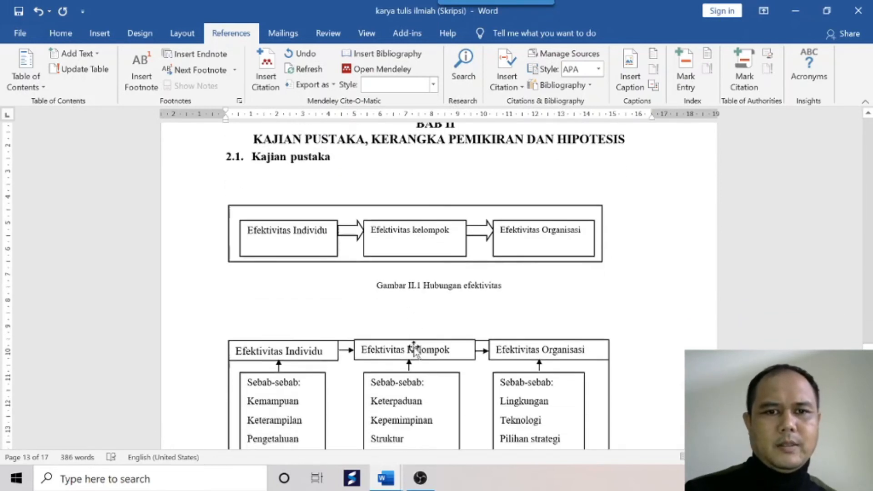
pyautogui.scroll(-2, 418, 282)
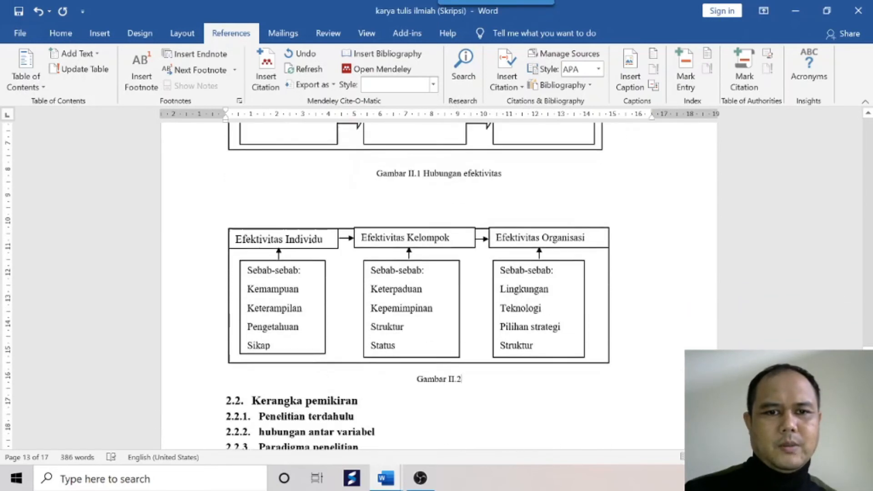
# Copy the title "Sebab Efektivitas" from the document "Gambar II" and paste it after the caption "Gambar II.2" in the thesis.
pyautogui.click(479, 355)
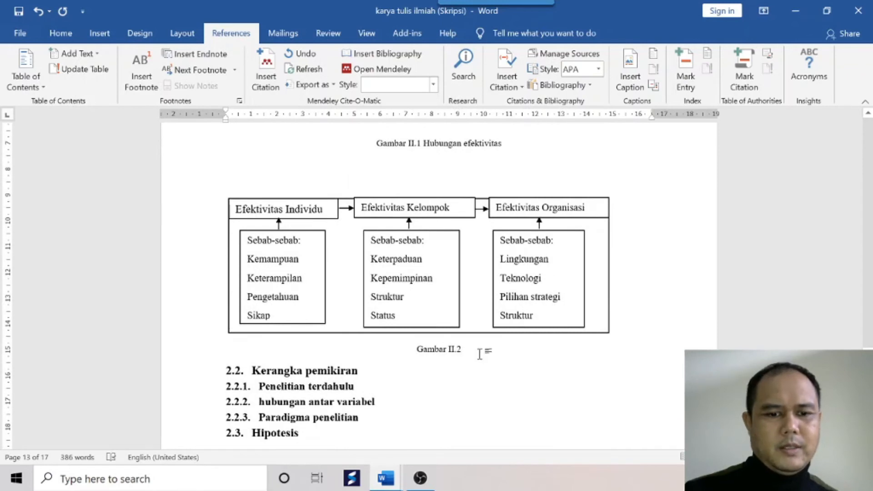
pyautogui.hotkey('alt', 'Tab')
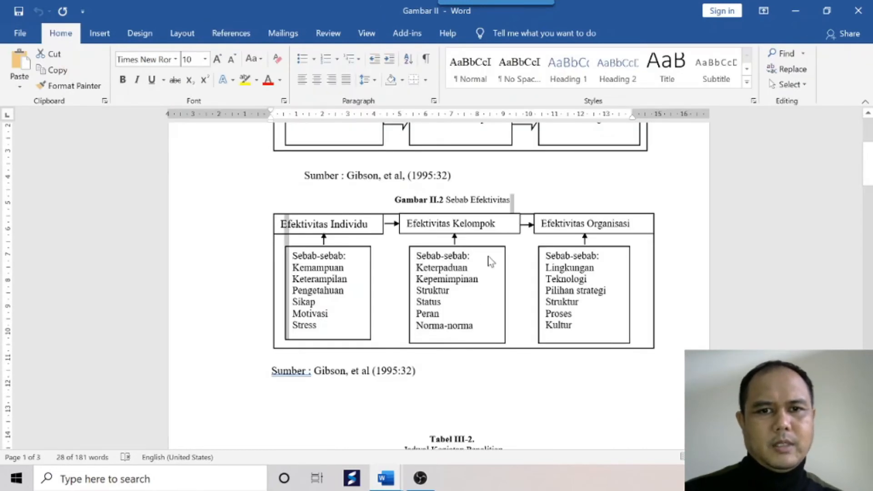
pyautogui.click(511, 201)
pyautogui.moveTo(511, 201); pyautogui.dragTo(446, 201)
pyautogui.hotkey('ctrl', 'c')
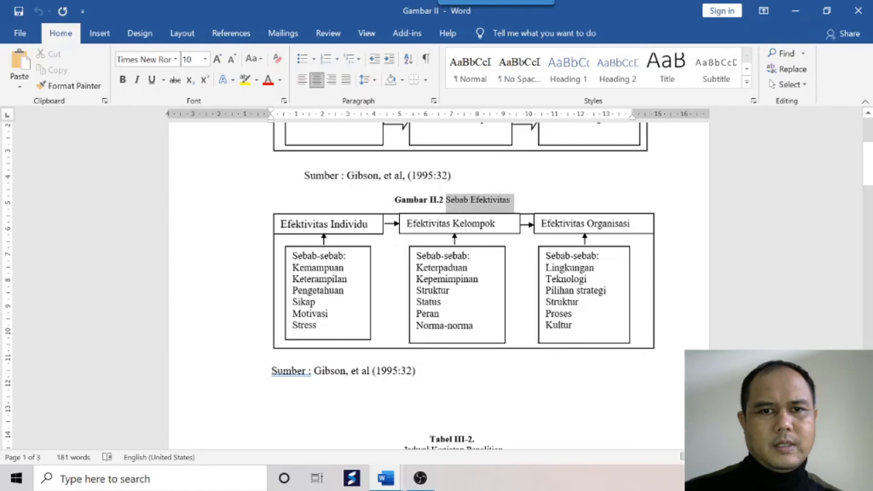
pyautogui.hotkey('alt', 'Tab')
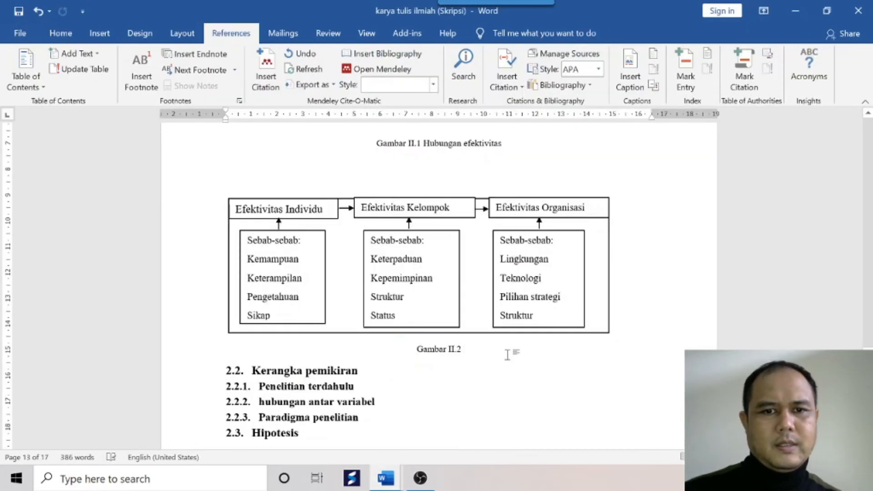
pyautogui.hotkey('ctrl', 'v')
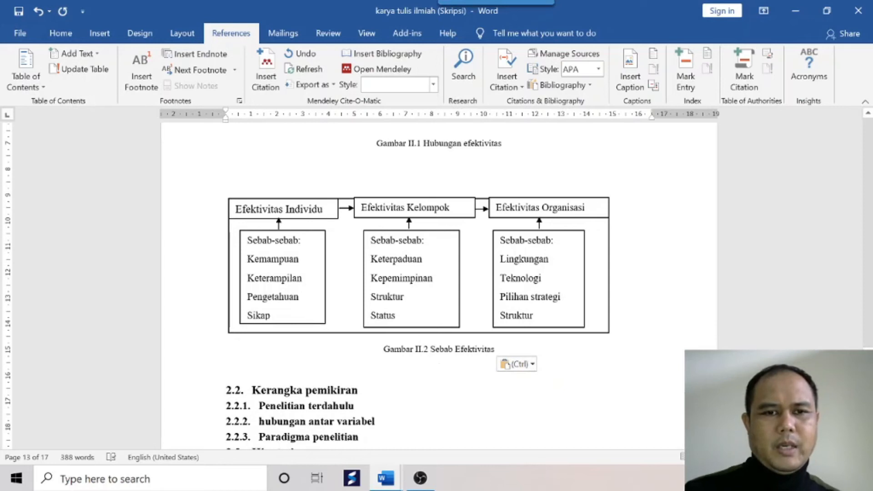
# Go to the "DAFTAR GAMBAR" page of the thesis and undo the last edit.
pyautogui.scroll(5, 437, 272)
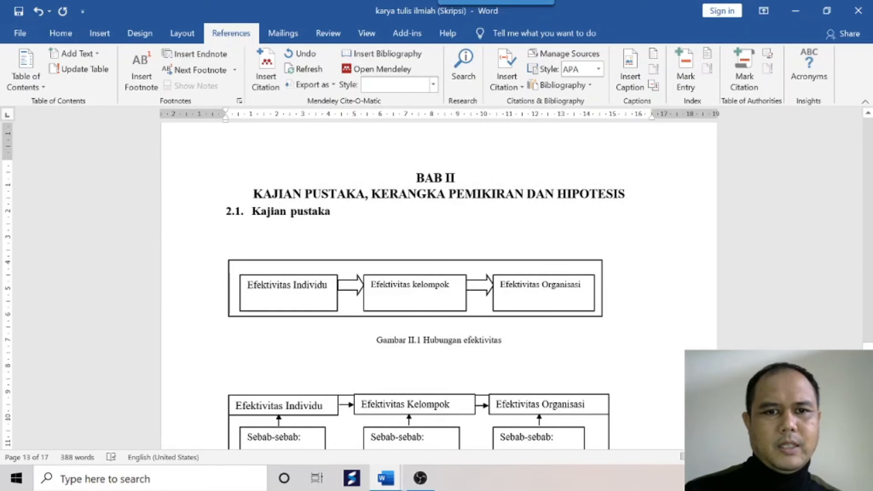
pyautogui.scroll(20, 478, 350)
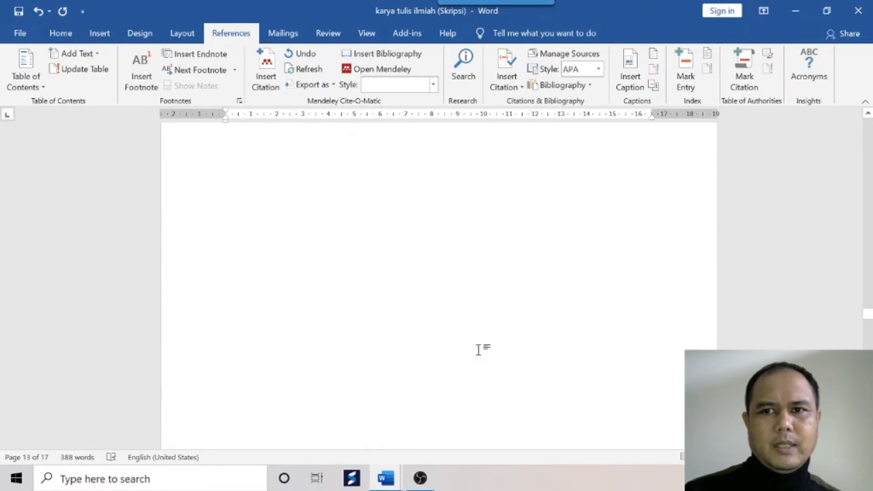
pyautogui.hotkey('ctrl', 'z')
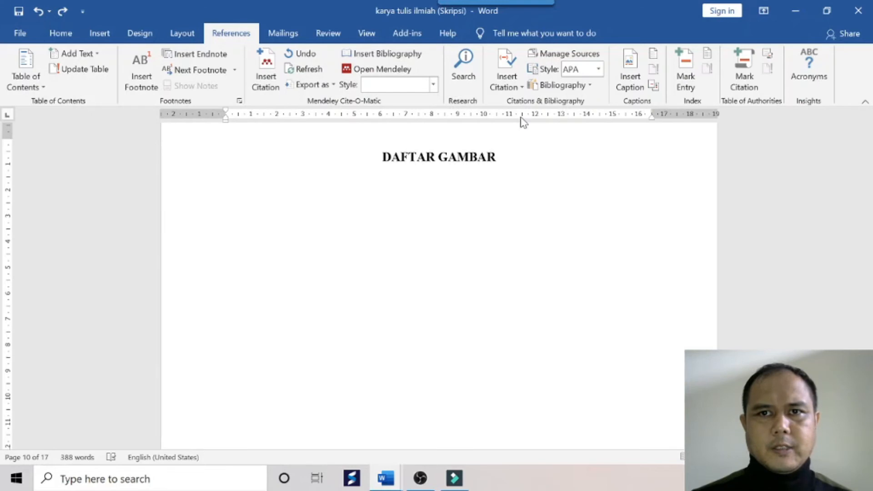
# Insert an automatic table of figures for the "Gambar" caption label below the "DAFTAR GAMBAR" title.
pyautogui.click(655, 56)
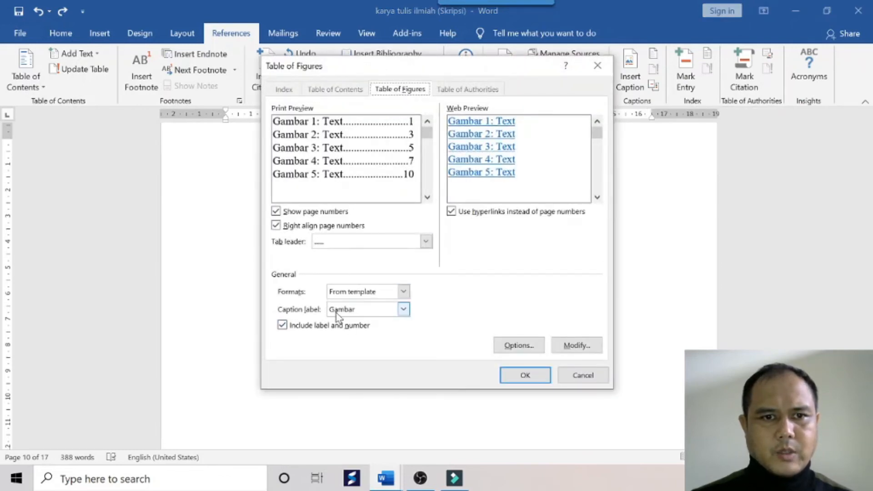
pyautogui.click(523, 377)
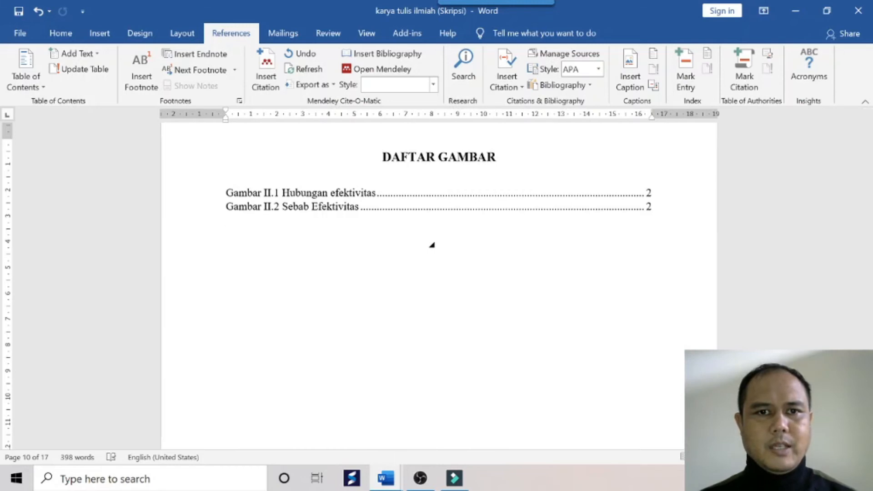
# Add blank lines below the heading "3.1. Objek/subjek penelitian" in BAB III.
pyautogui.scroll(-10, 432, 245)
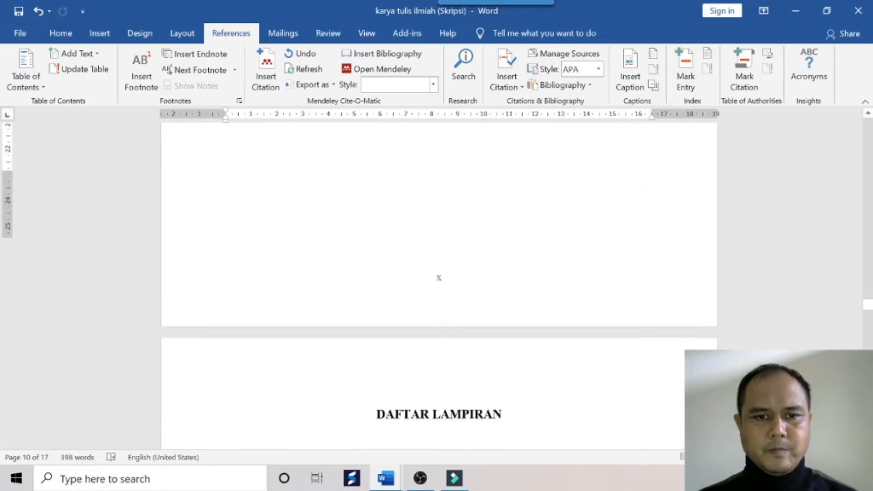
pyautogui.scroll(-15, 432, 245)
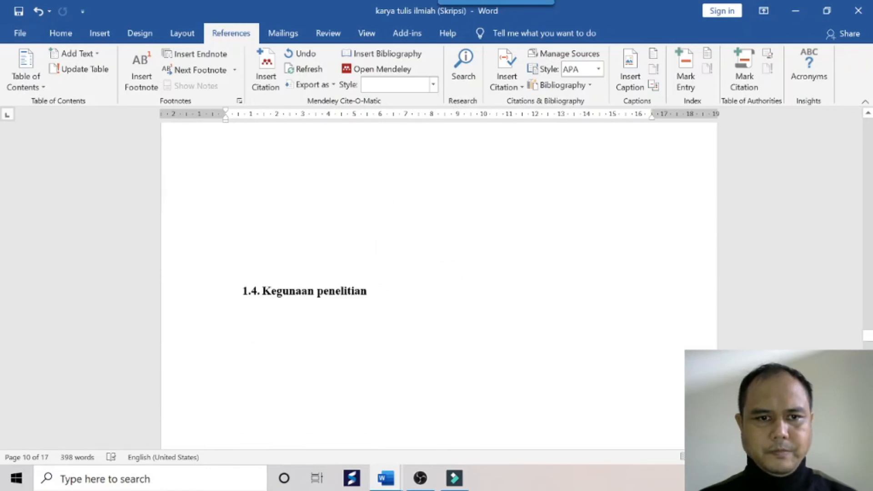
pyautogui.scroll(-15, 439, 287)
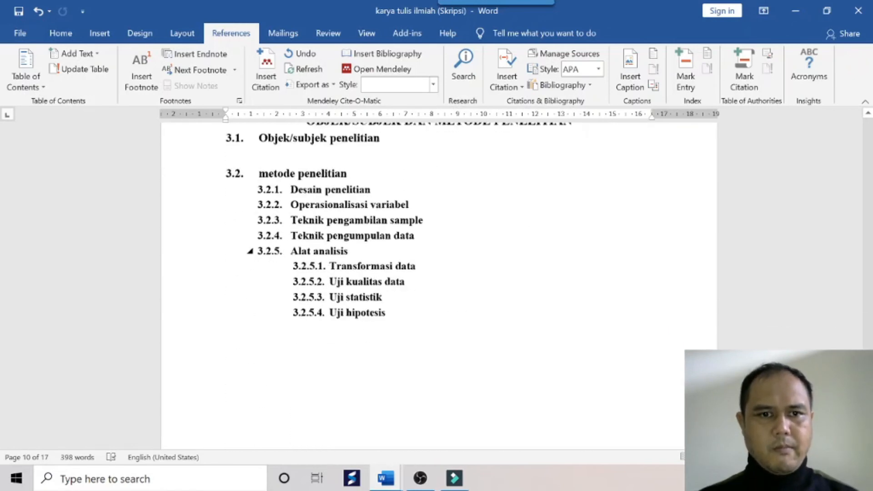
pyautogui.scroll(1, 395, 254)
pyautogui.click(380, 198)
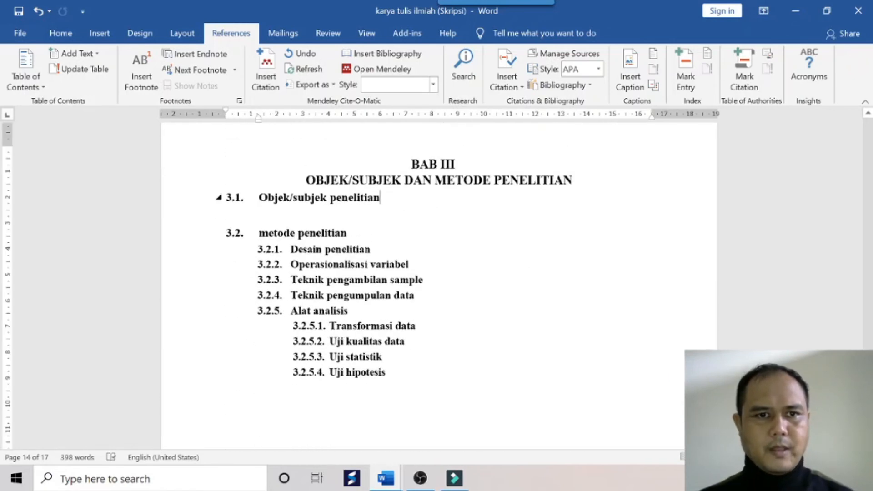
pyautogui.press('Return')
pyautogui.press('Return')
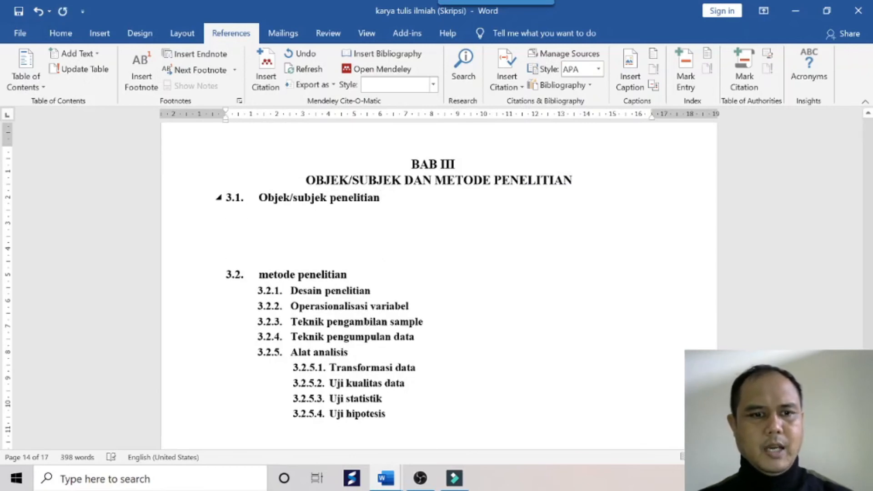
# Copy the "Jadwal Kegiatan Penelitian" table from the document "Gambar II" and paste it below heading 3.1 in the thesis.
pyautogui.hotkey('alt', 'Tab')
pyautogui.press('Tab')
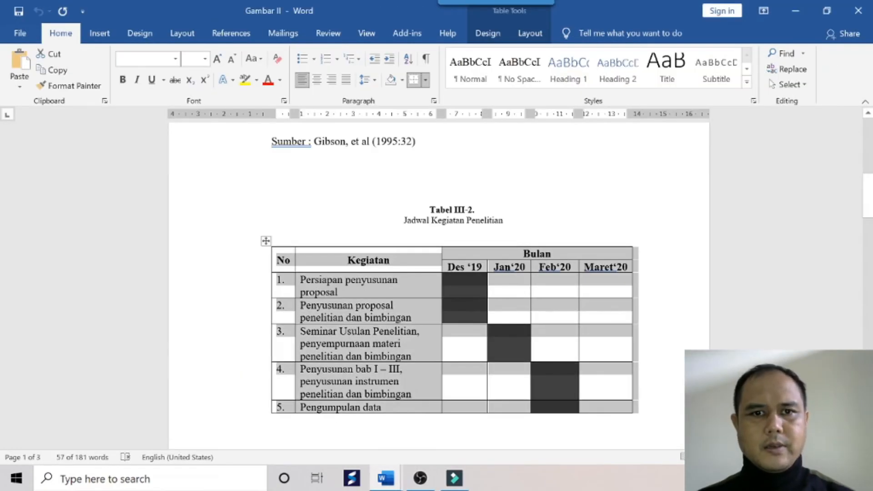
pyautogui.hotkey('alt', 'Tab')
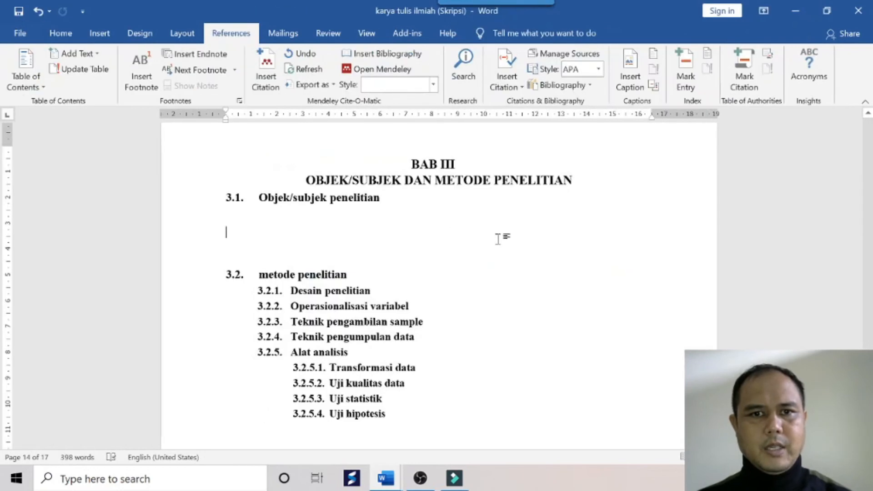
pyautogui.click(328, 228)
pyautogui.hotkey('ctrl', 'v')
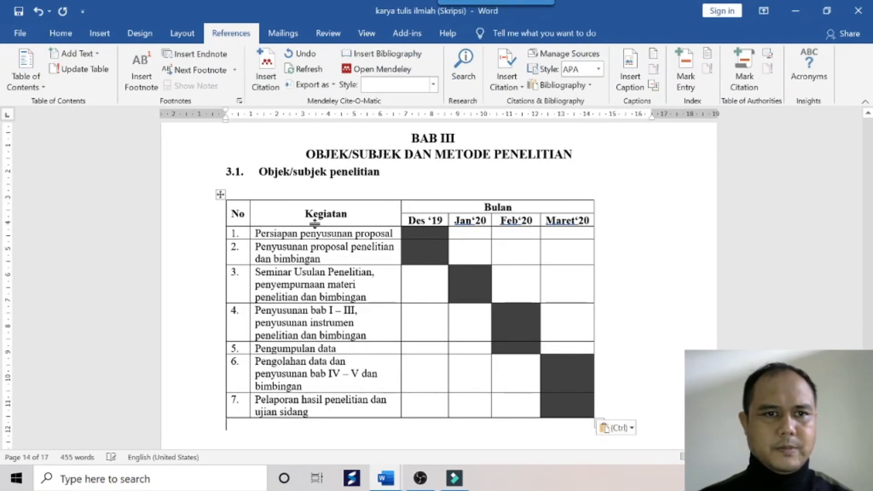
# Center the whole pasted schedule table horizontally on the page.
pyautogui.click(220, 194)
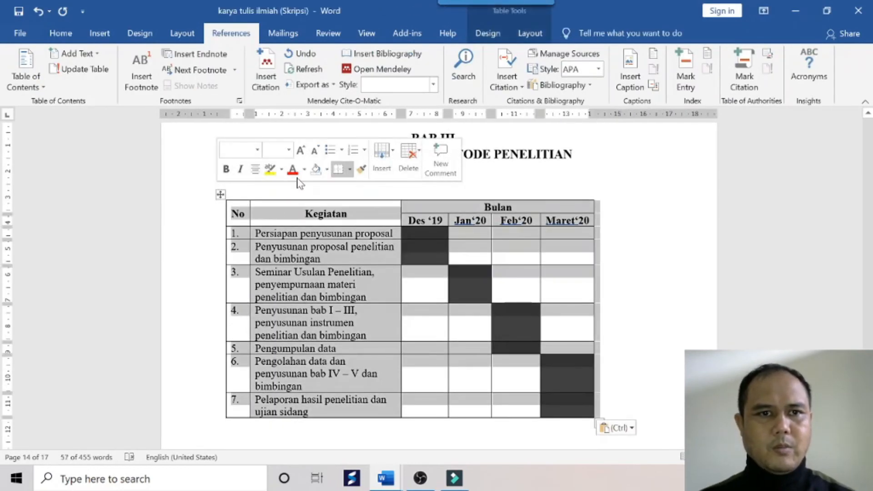
pyautogui.click(64, 34)
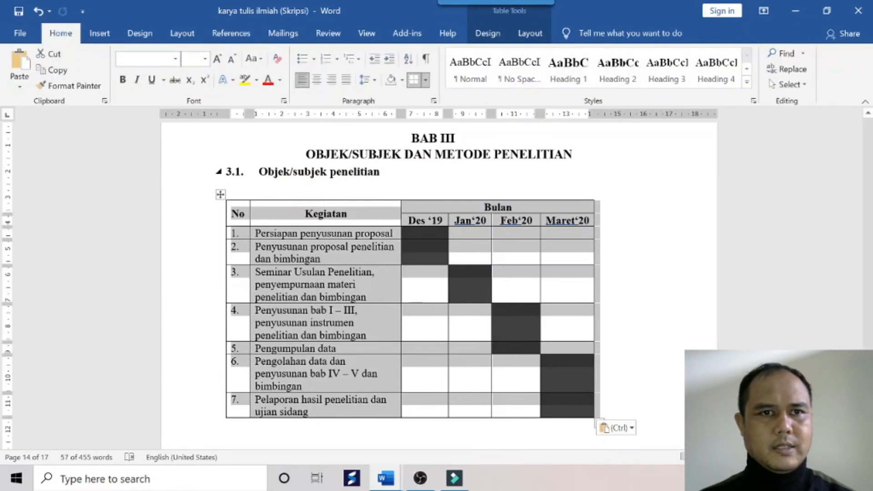
pyautogui.click(317, 80)
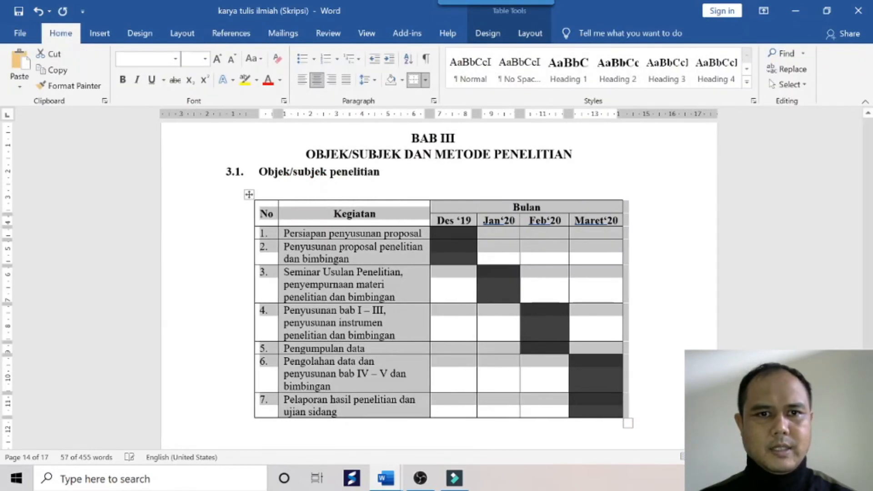
# Add a blank line between heading 3.1 and the schedule table for its caption.
pyautogui.click(429, 176)
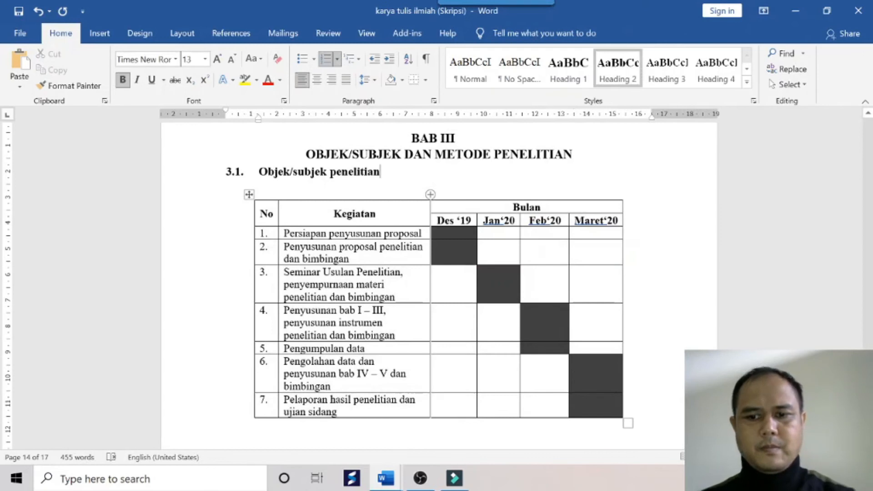
pyautogui.press('Return')
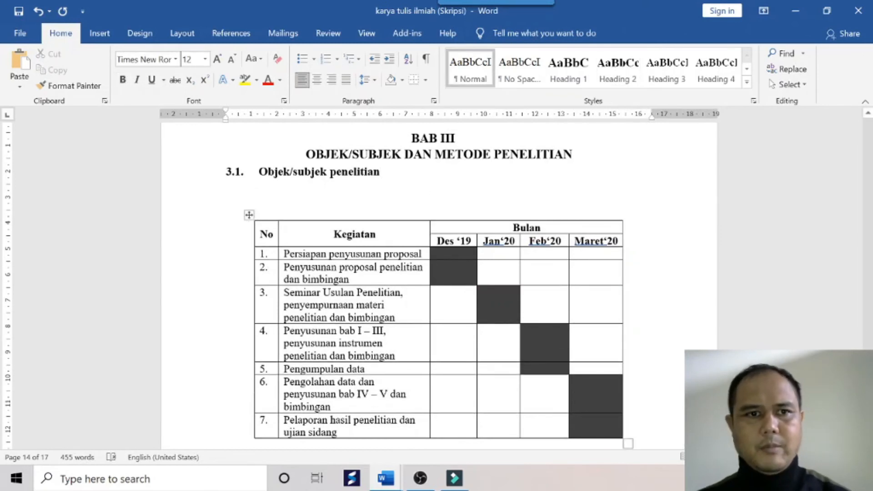
pyautogui.press('Return')
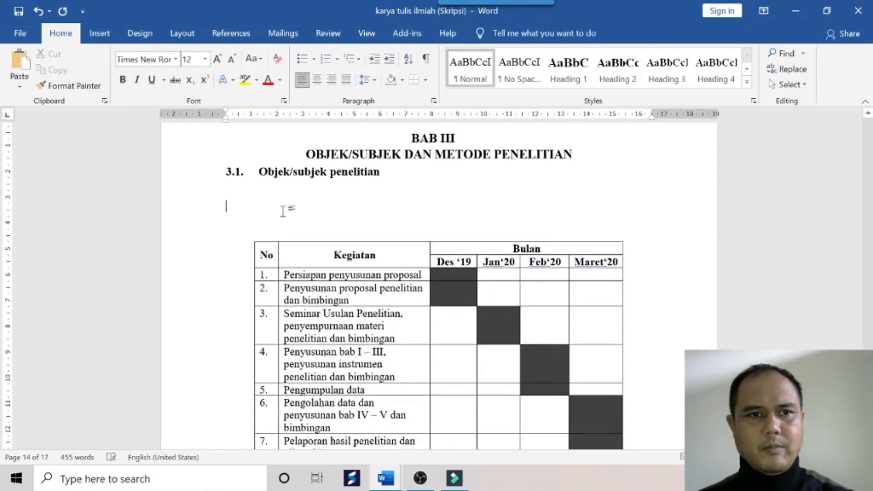
pyautogui.press('Delete')
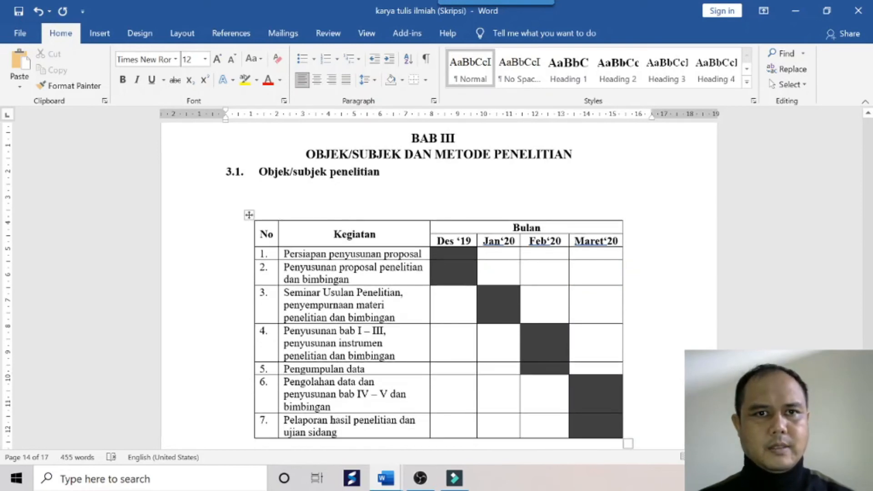
# Start a caption on the blank line above the schedule table and create the new caption label "Tabel".
pyautogui.click(239, 34)
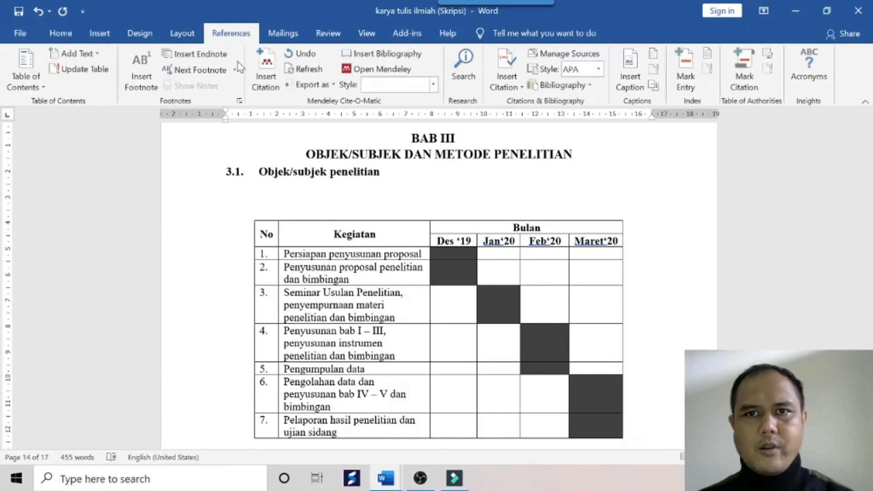
pyautogui.click(630, 80)
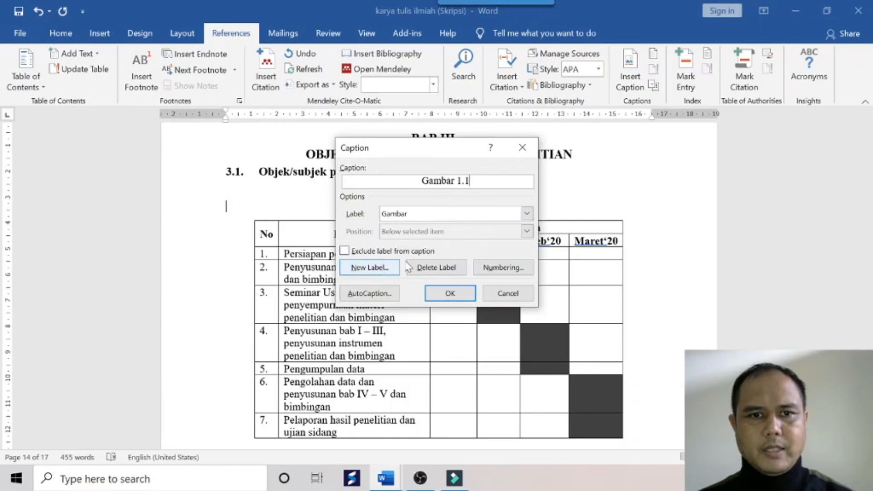
pyautogui.click(528, 215)
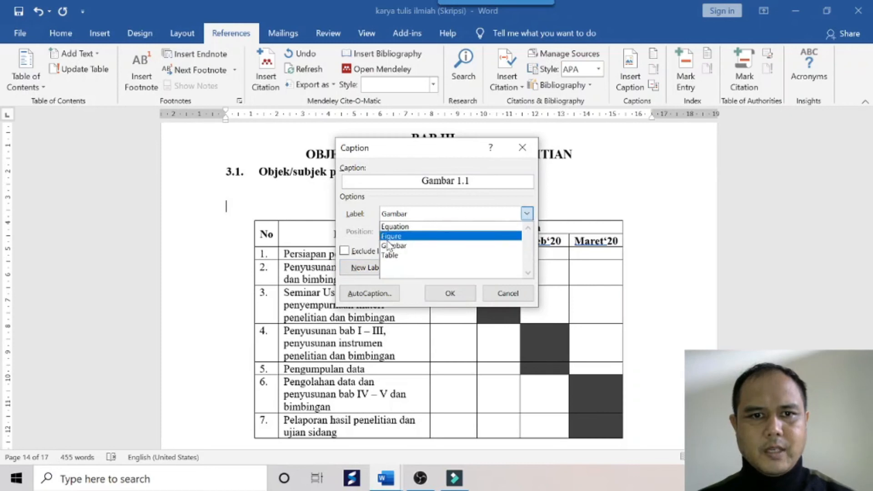
pyautogui.click(456, 215)
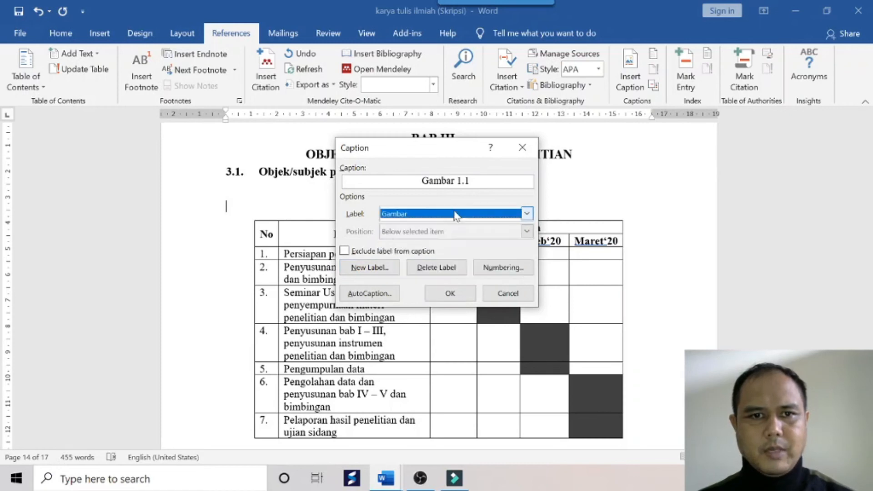
pyautogui.click(371, 269)
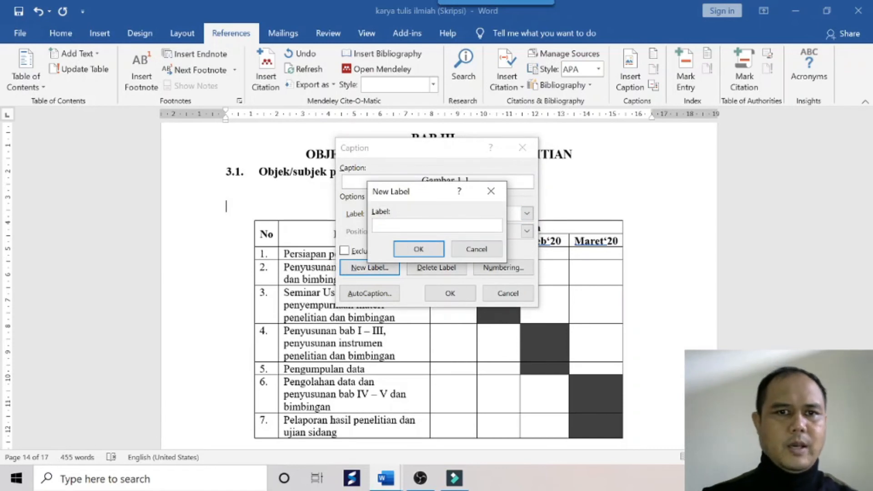
pyautogui.write('Tabel')
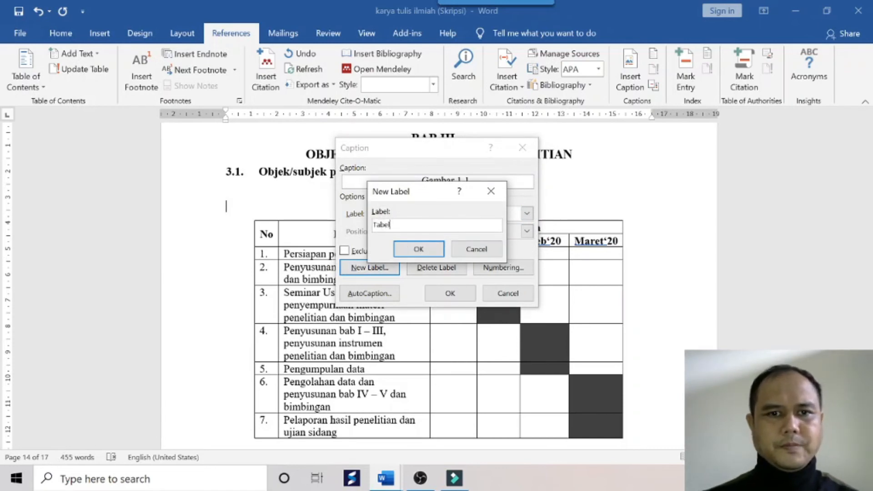
pyautogui.click(418, 249)
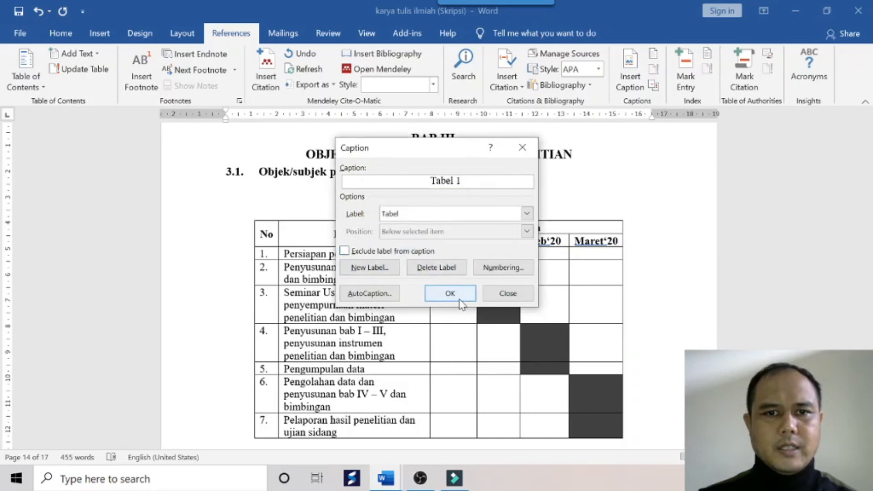
# Include the Heading 1 chapter number with a period separator in the "Tabel" caption numbering and insert the caption above the table.
pyautogui.click(494, 268)
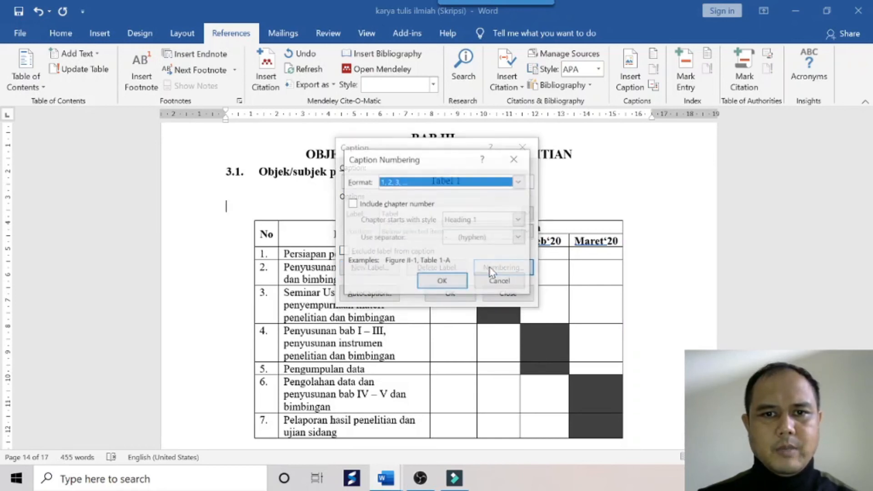
pyautogui.click(379, 204)
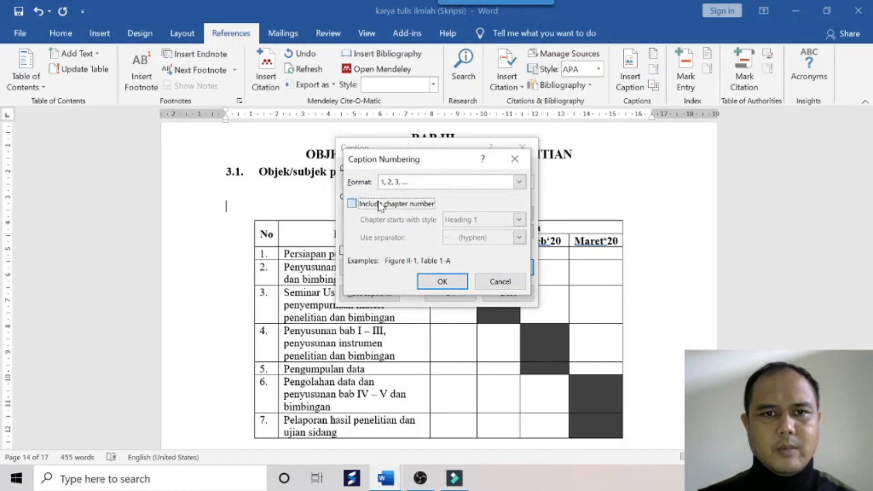
pyautogui.click(496, 237)
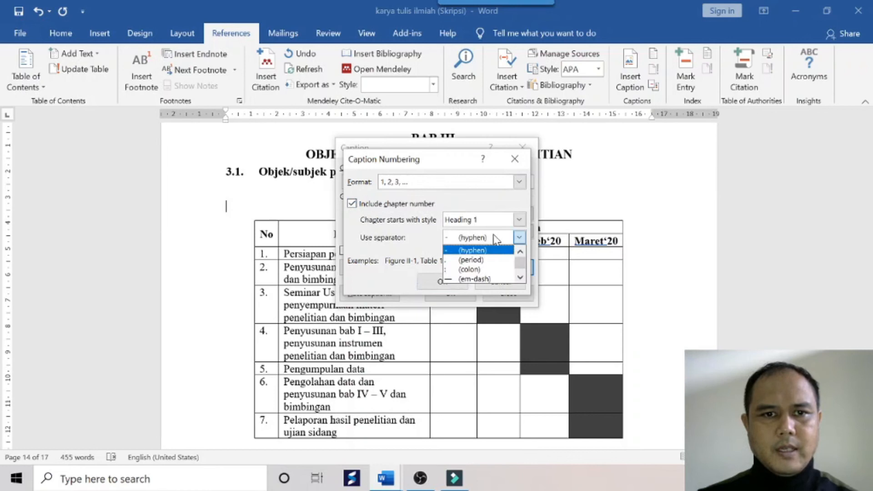
pyautogui.click(477, 262)
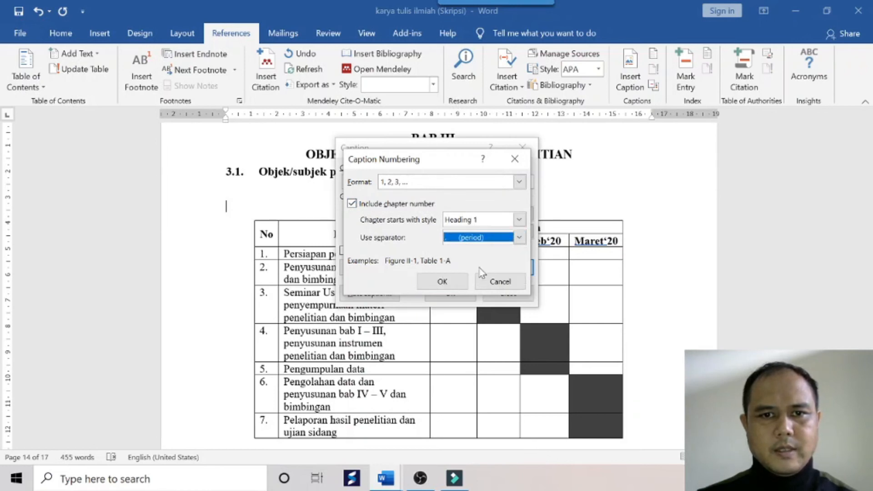
pyautogui.click(460, 285)
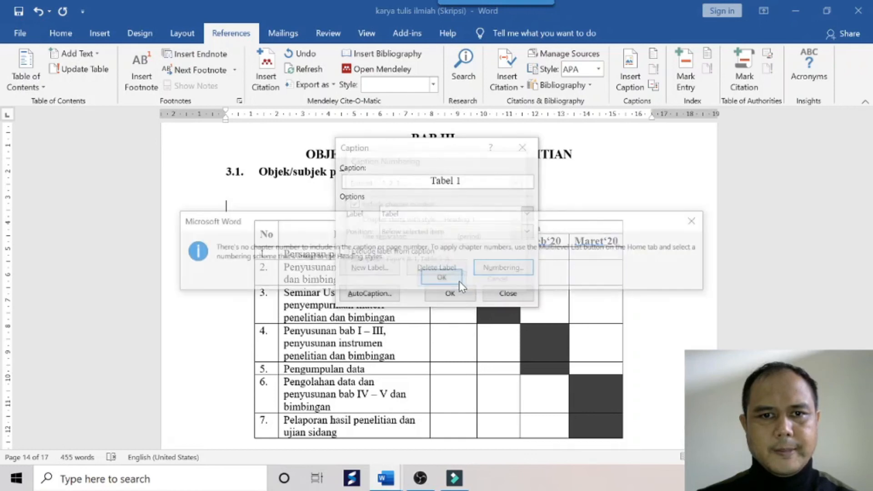
pyautogui.click(450, 279)
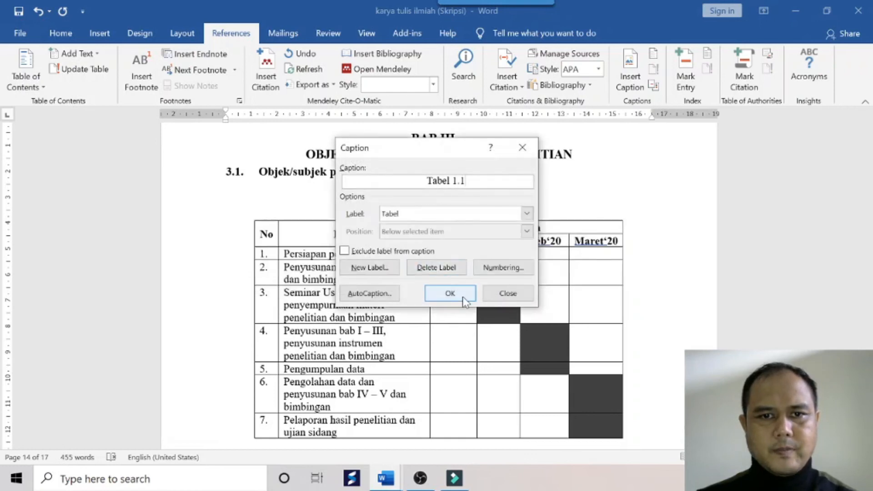
pyautogui.click(455, 293)
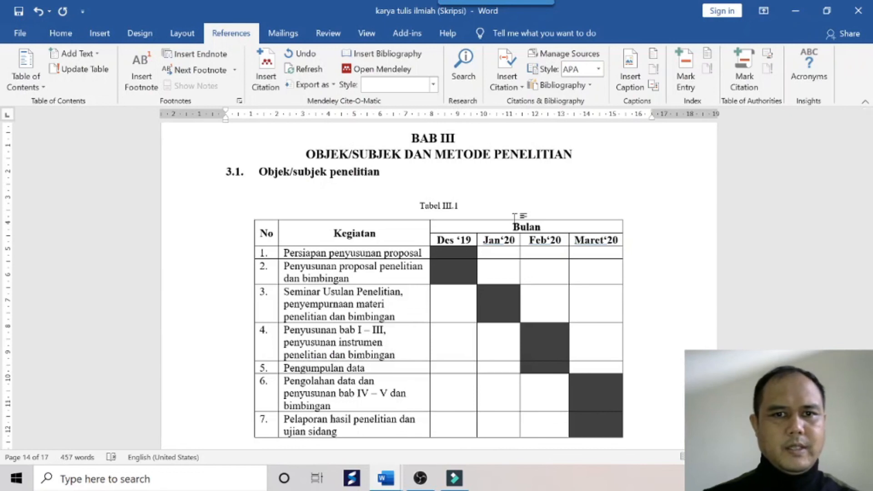
# Add the title "Jadwal Kegiatan Penelitian" after the caption "Tabel III.1".
pyautogui.write('JAdwal')
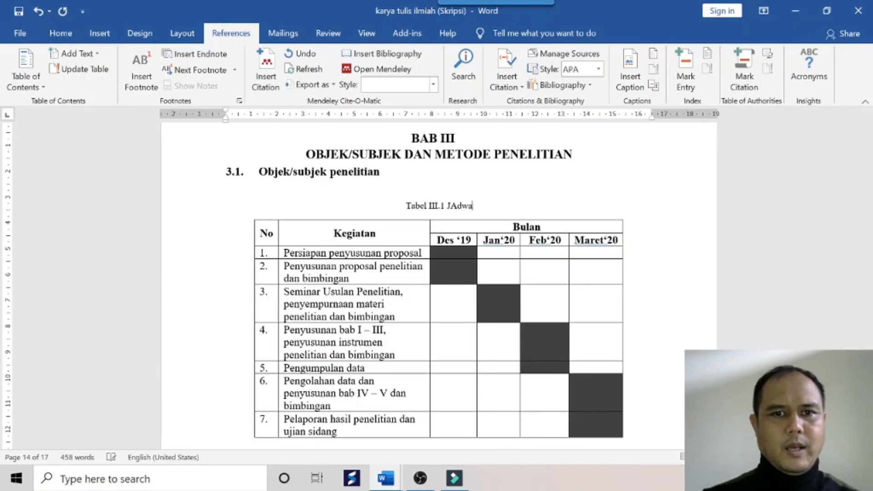
pyautogui.press('BackSpace')
pyautogui.press('BackSpace')
pyautogui.press('BackSpace')
pyautogui.press('BackSpace')
pyautogui.press('BackSpace')
pyautogui.write('adwal')
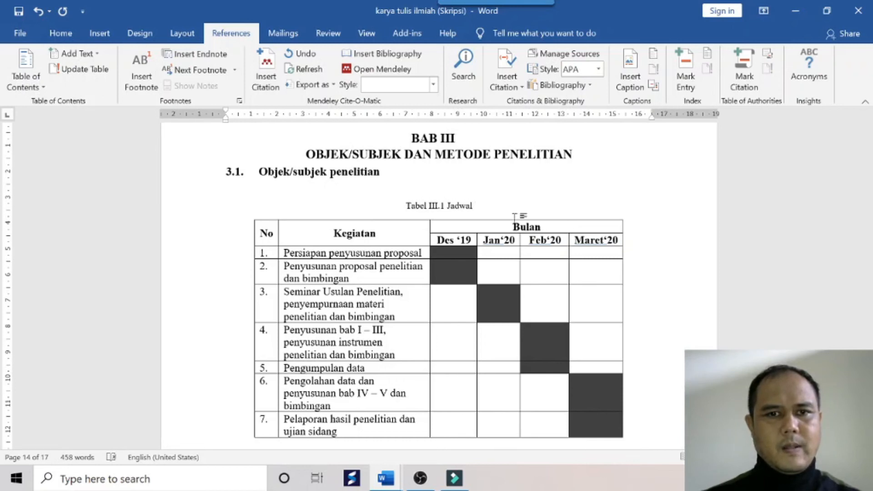
pyautogui.write(' Kegiat')
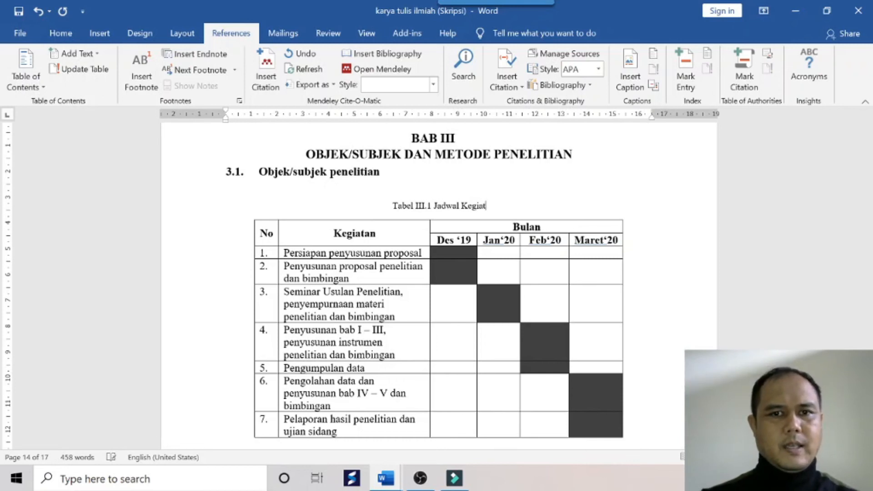
pyautogui.write('an Penelitian')
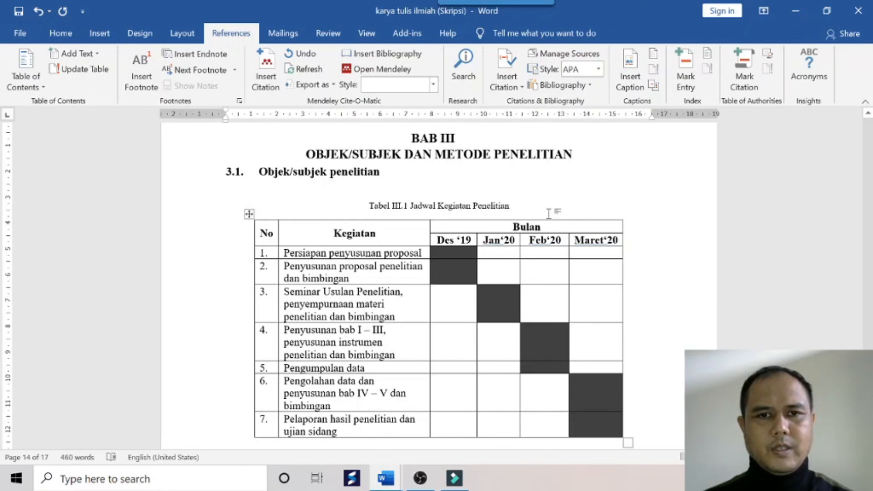
# Insert an automatic list of tables with caption label "Tabel" and dotted tab leaders on a new line below the "DAFTAR TABEL" heading.
pyautogui.scroll(20, 549, 213)
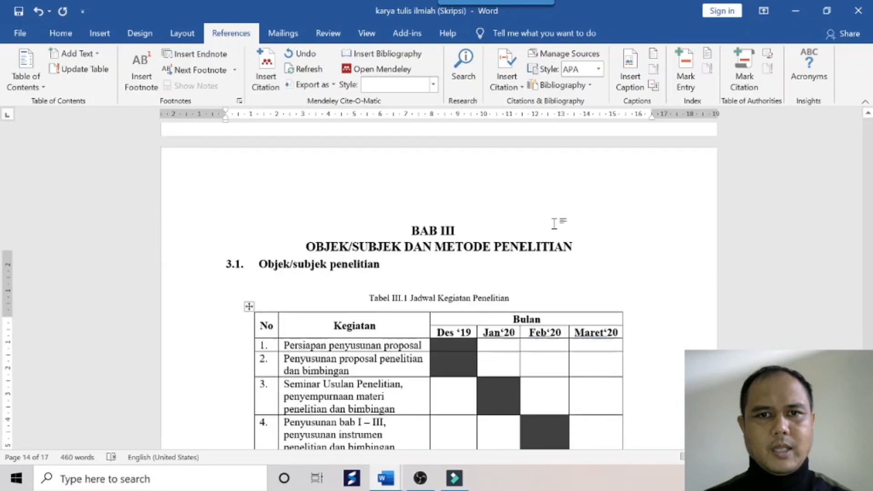
pyautogui.scroll(10, 439, 263)
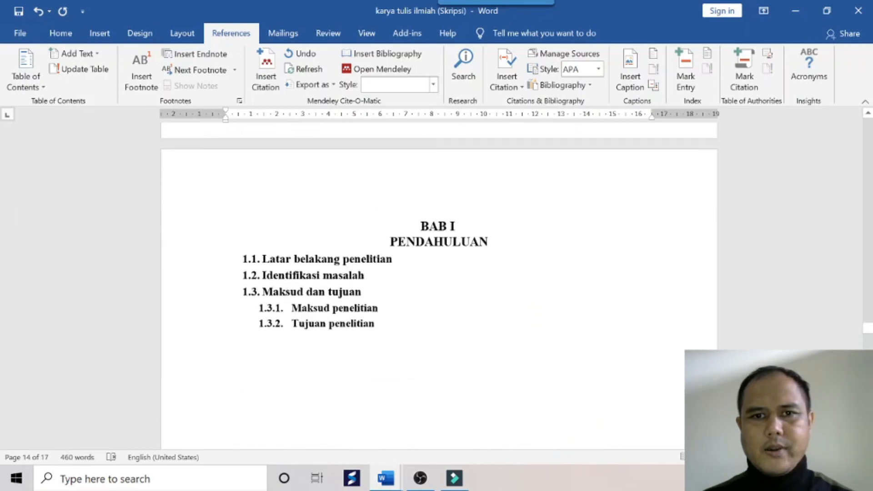
pyautogui.scroll(10, 190, 261)
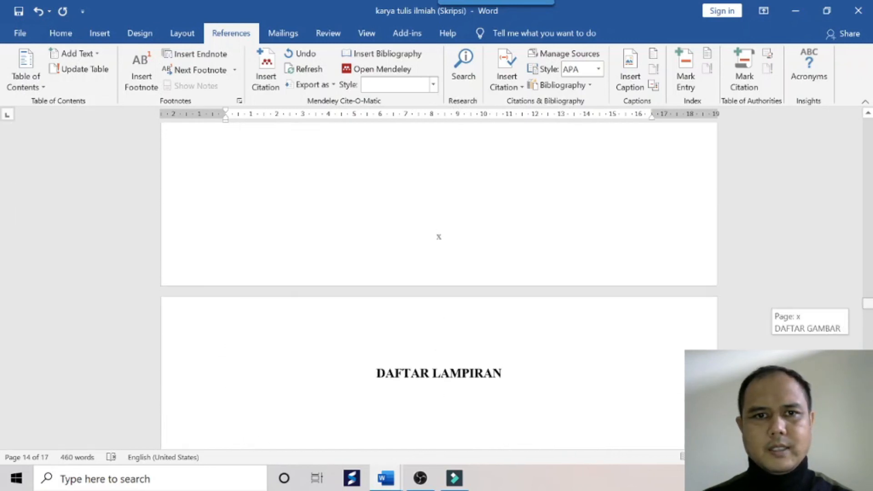
pyautogui.scroll(-3, 435, 292)
pyautogui.scroll(3, 441, 292)
pyautogui.scroll(-4, 451, 293)
pyautogui.scroll(-4, 454, 293)
pyautogui.scroll(3, 456, 291)
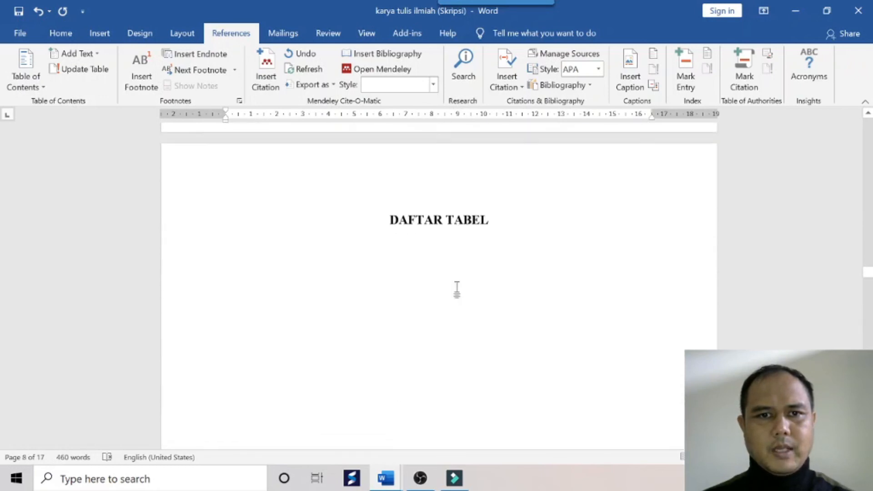
pyautogui.click(431, 290)
pyautogui.press('Return')
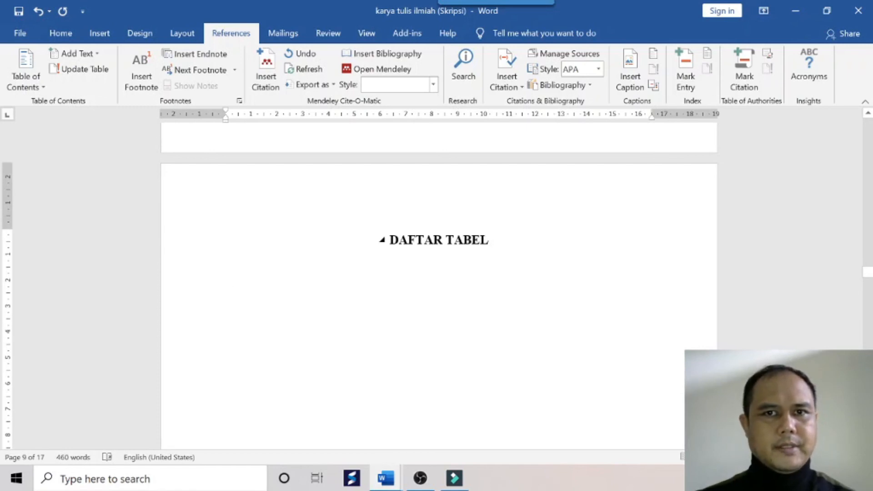
pyautogui.click(653, 58)
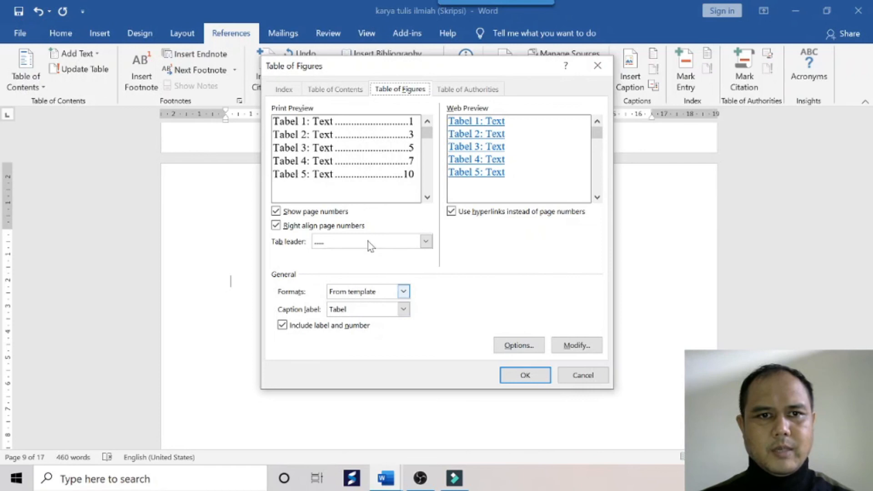
pyautogui.click(526, 376)
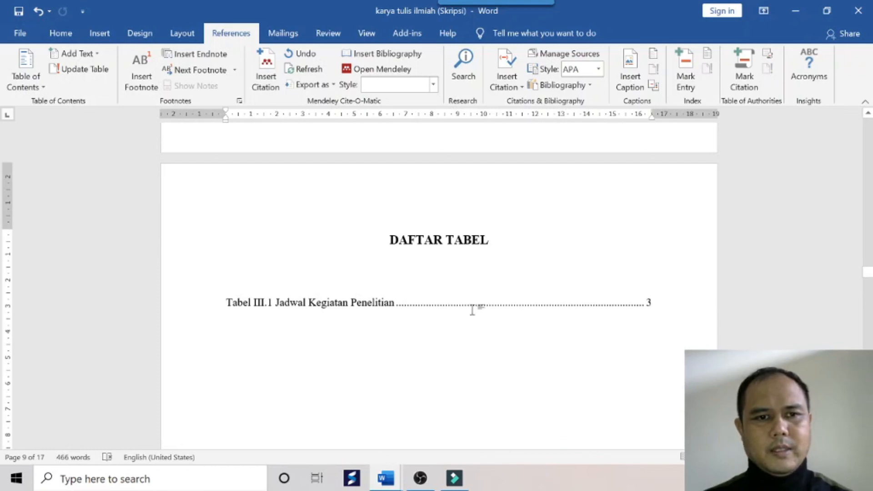
# Compare the new list under "DAFTAR TABEL" with the table of contents on the preceding pages.
pyautogui.scroll(-14, 518, 310)
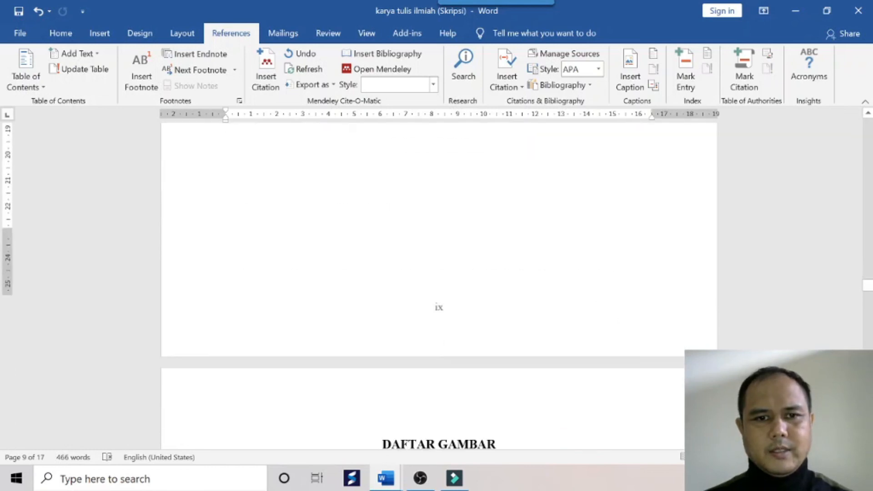
pyautogui.scroll(14, 605, 330)
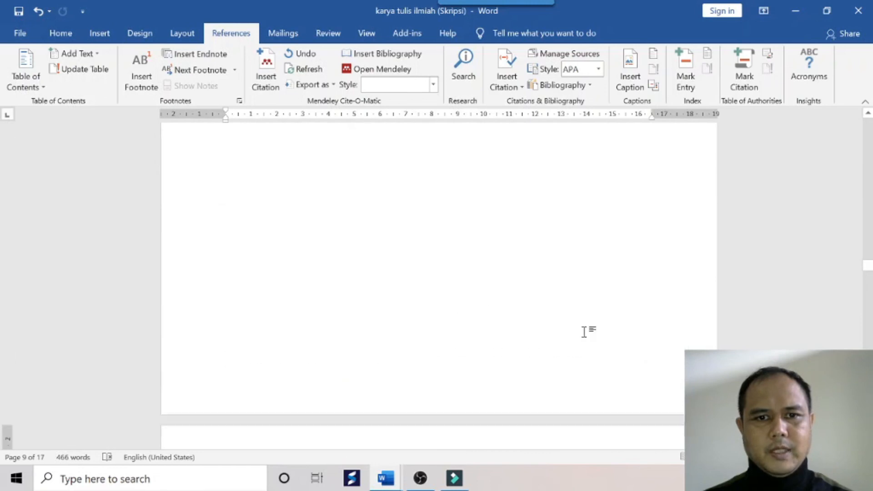
pyautogui.scroll(10, 523, 266)
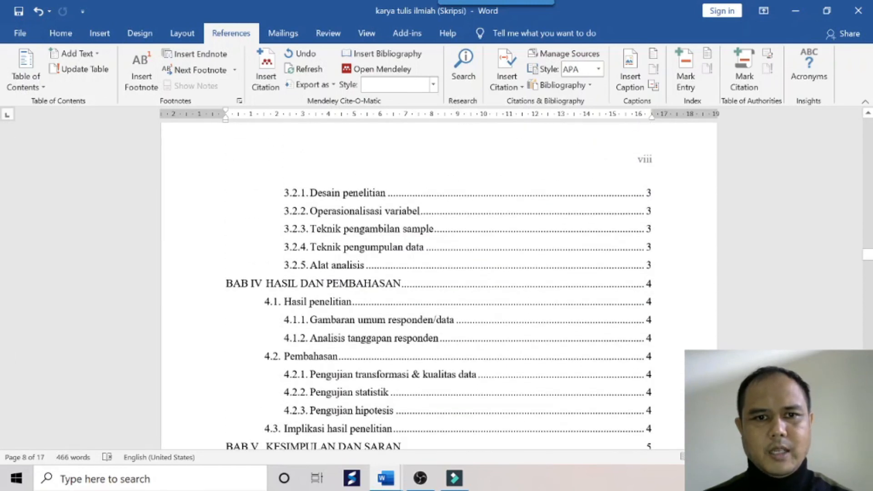
pyautogui.scroll(-12, 528, 268)
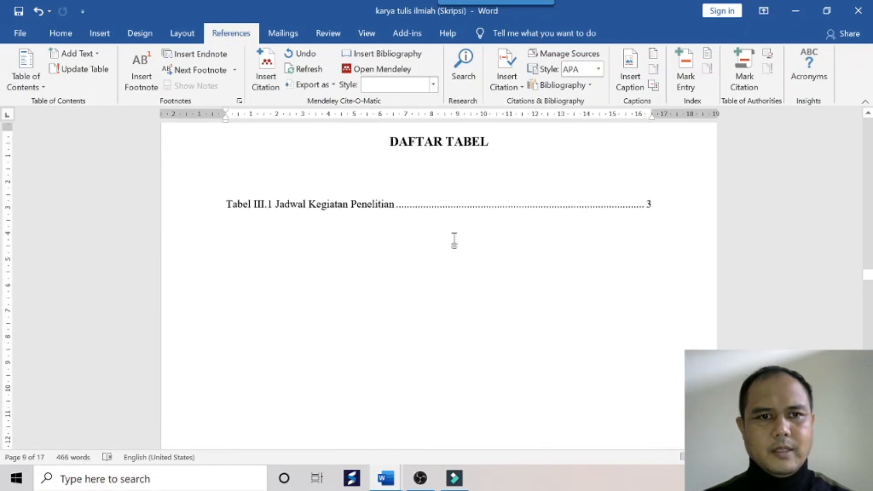
pyautogui.scroll(5, 349, 221)
pyautogui.scroll(7, 416, 217)
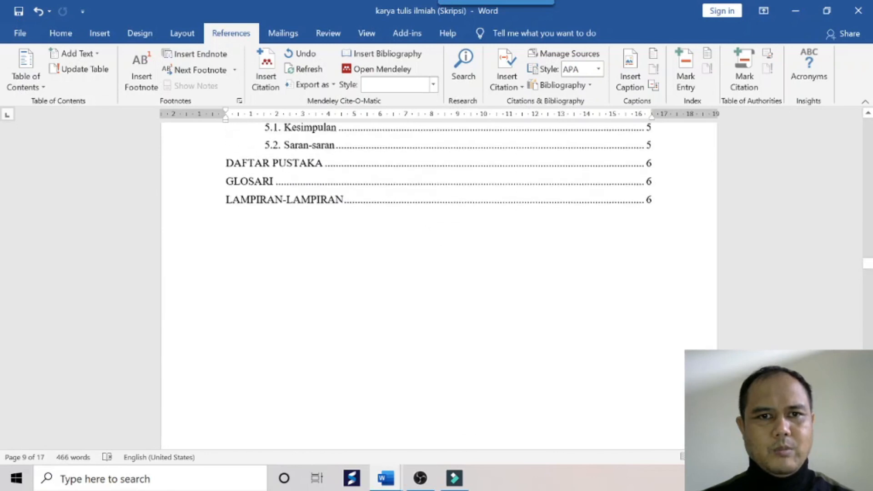
pyautogui.scroll(-6, 416, 217)
pyautogui.scroll(-4, 419, 217)
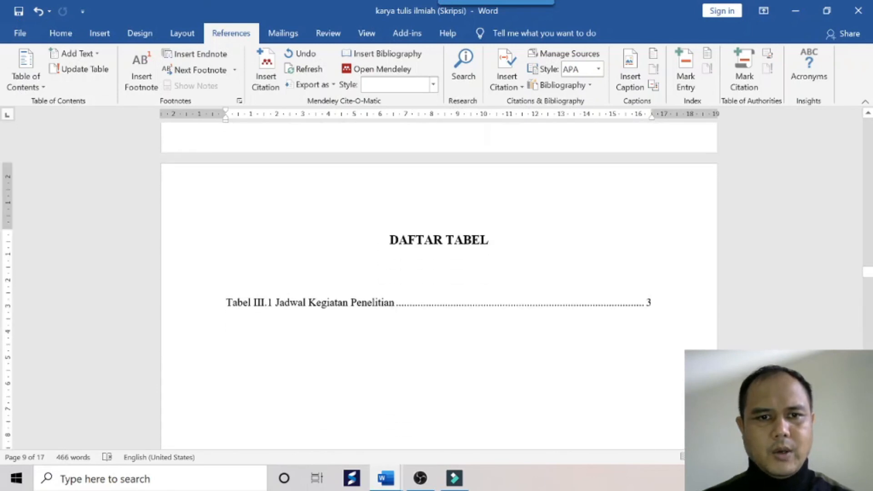
pyautogui.scroll(-2, 449, 257)
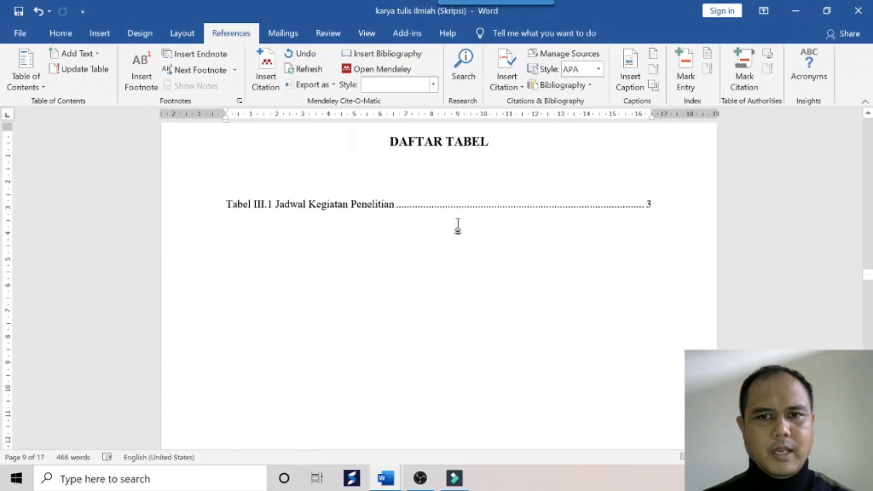
# Update the entire list of figures under the "DAFTAR GAMBAR" heading, not only its page numbers.
pyautogui.scroll(-5, 454, 221)
pyautogui.scroll(-5, 437, 359)
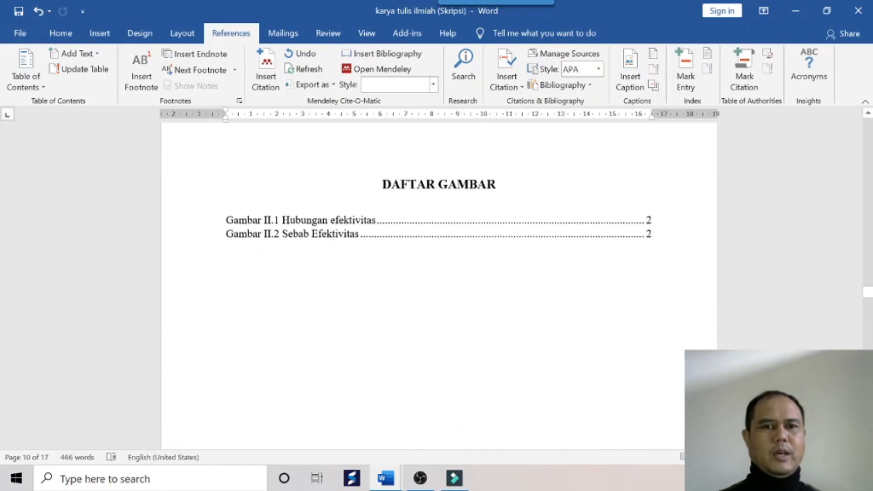
pyautogui.scroll(5, 437, 241)
pyautogui.scroll(-5, 437, 241)
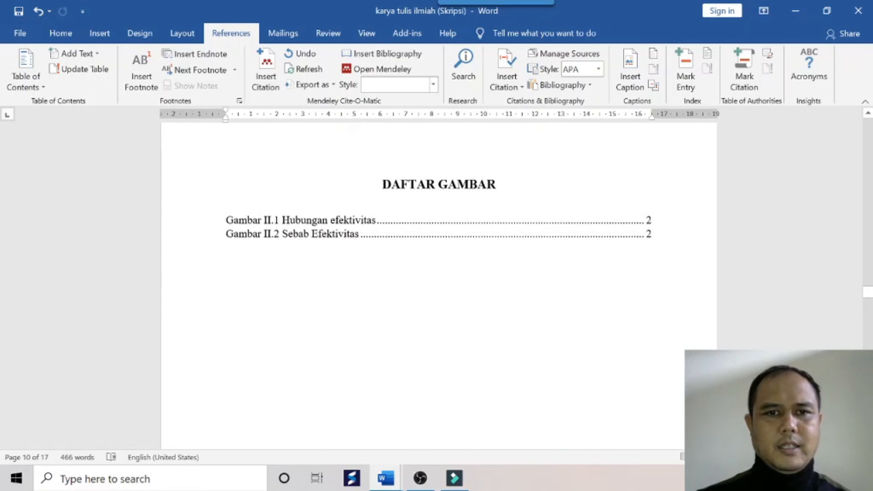
pyautogui.rightClick(383, 237)
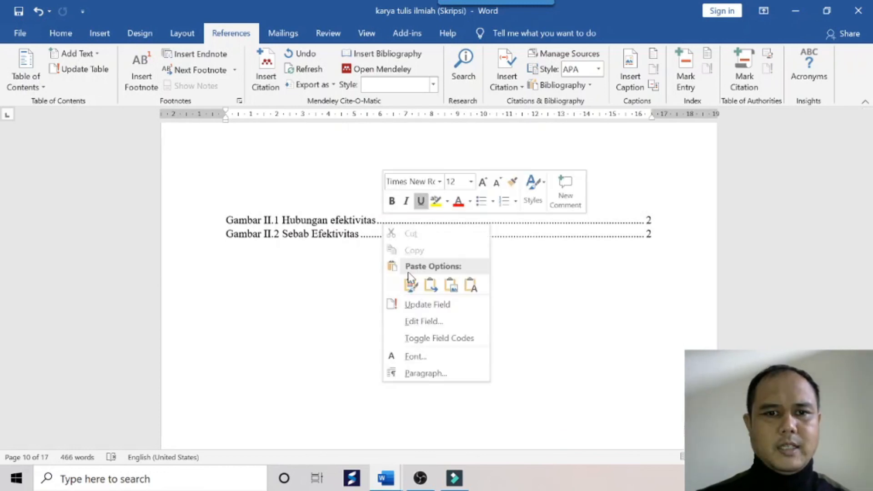
pyautogui.click(436, 307)
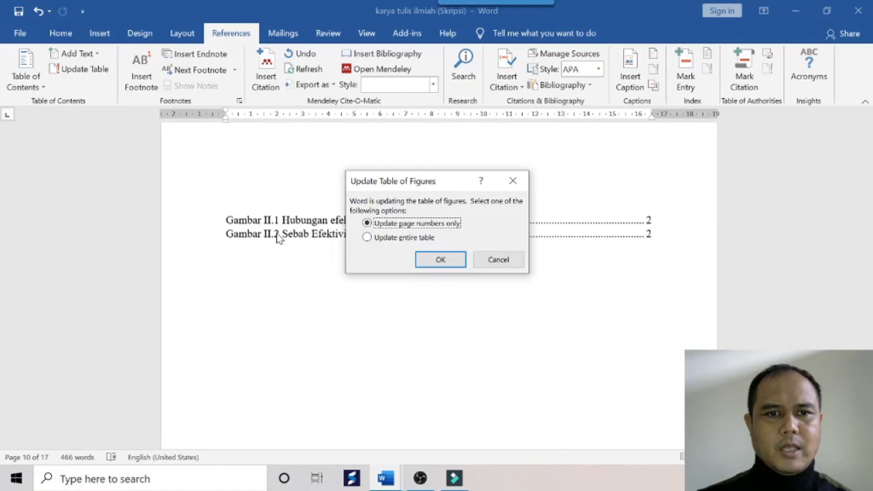
pyautogui.click(377, 239)
pyautogui.click(443, 260)
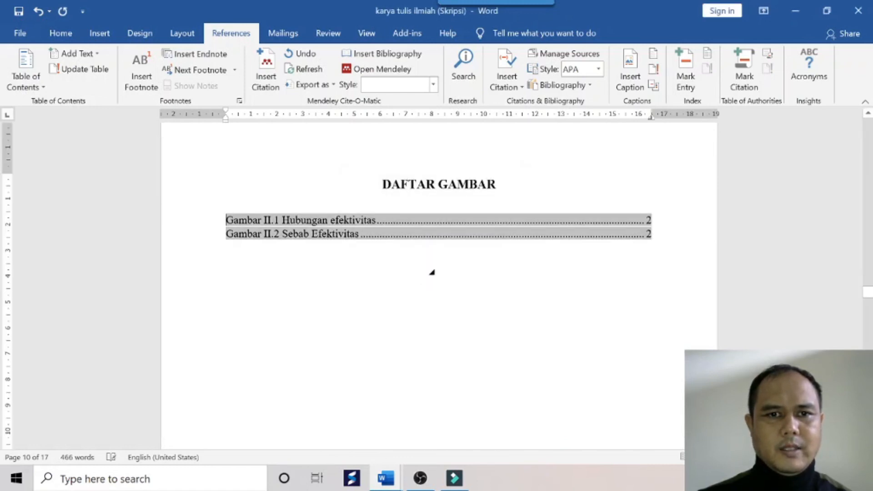
# Update the entire list of tables under the "DAFTAR TABEL" heading, not only its page numbers.
pyautogui.scroll(12, 436, 272)
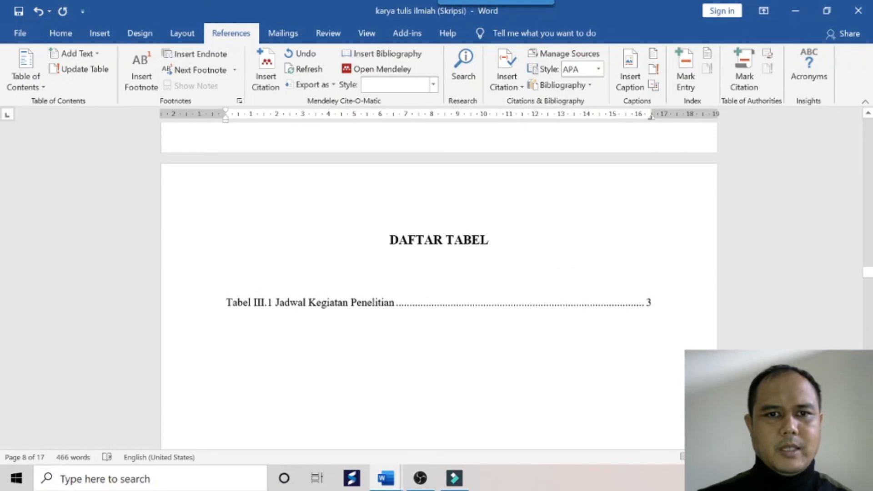
pyautogui.click(421, 303)
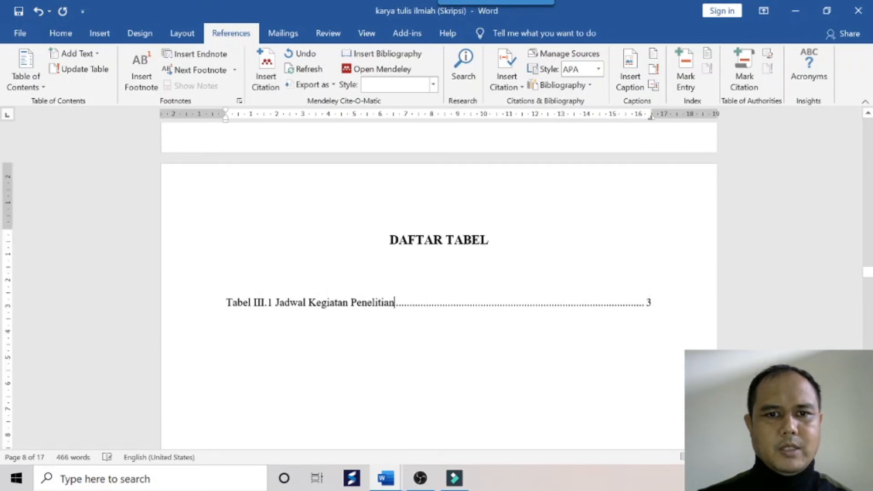
pyautogui.rightClick(350, 302)
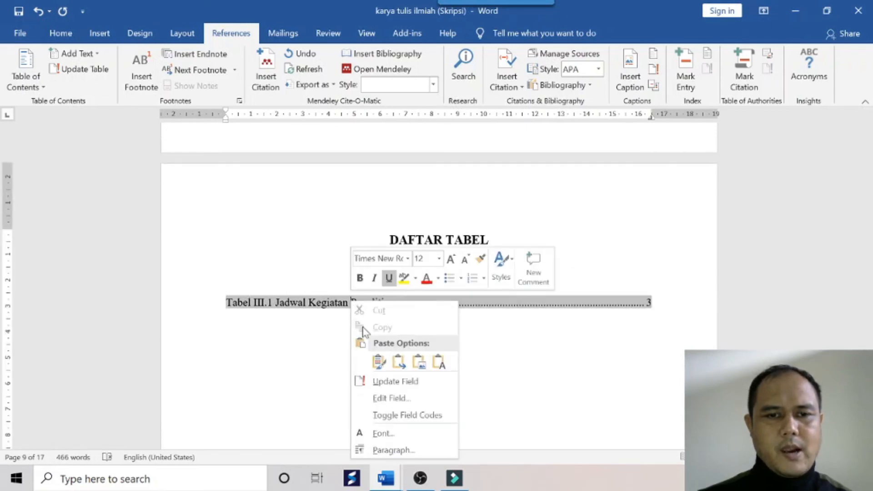
pyautogui.click(386, 382)
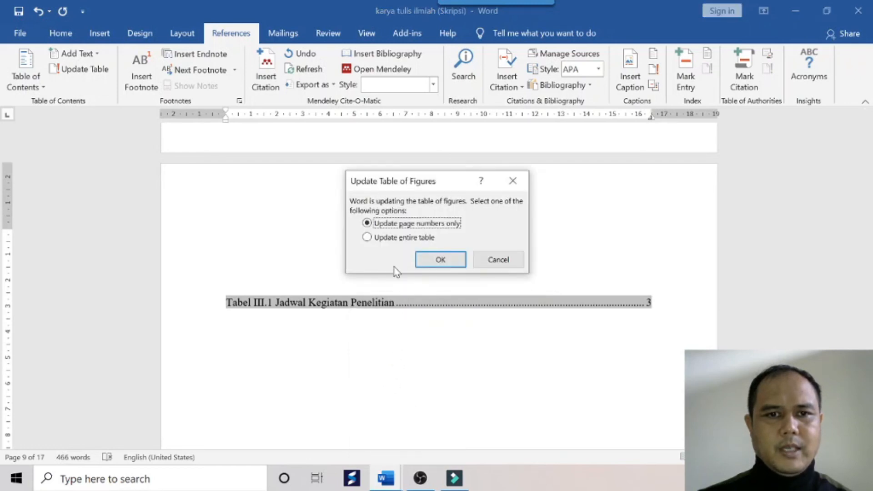
pyautogui.click(387, 237)
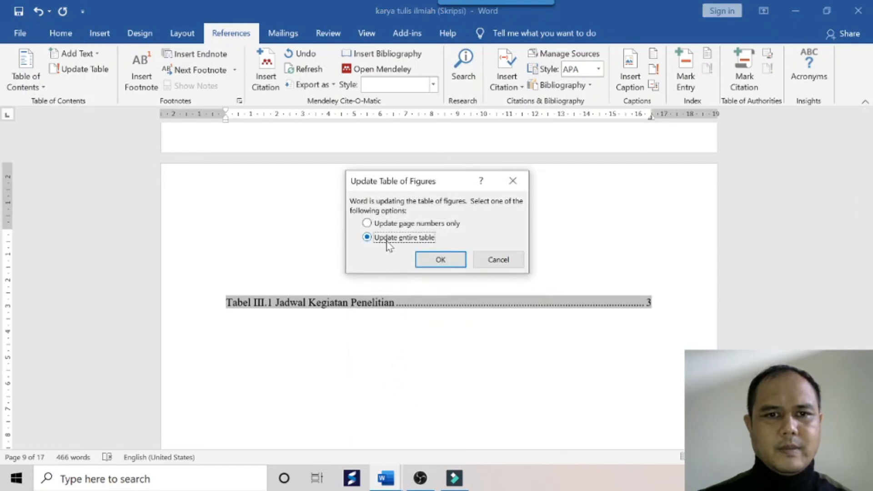
pyautogui.click(440, 260)
# Update the entire table of contents and review its chapter entries down to "LAMPIRAN-LAMPIRAN".
pyautogui.scroll(10, 433, 263)
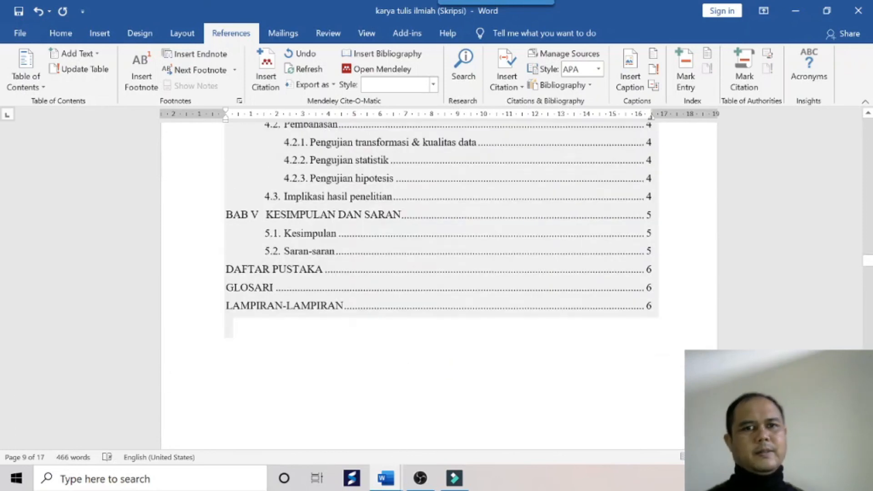
pyautogui.scroll(10, 427, 220)
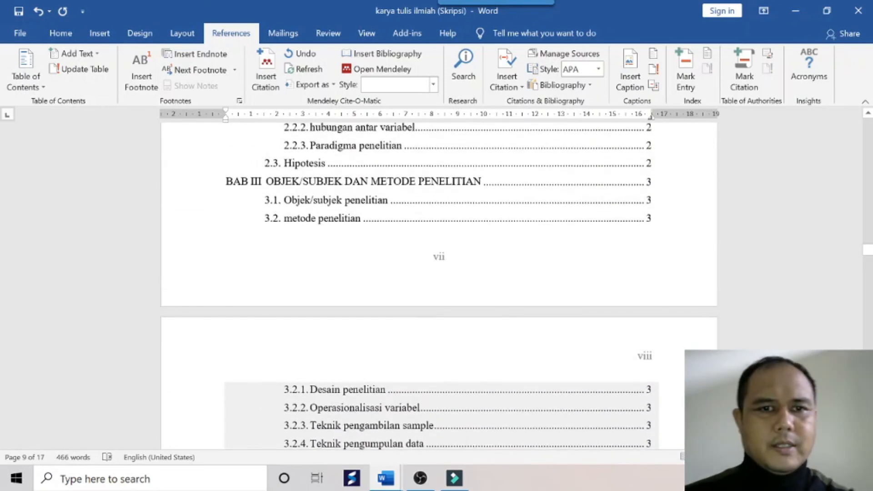
pyautogui.scroll(2, 426, 220)
pyautogui.rightClick(406, 180)
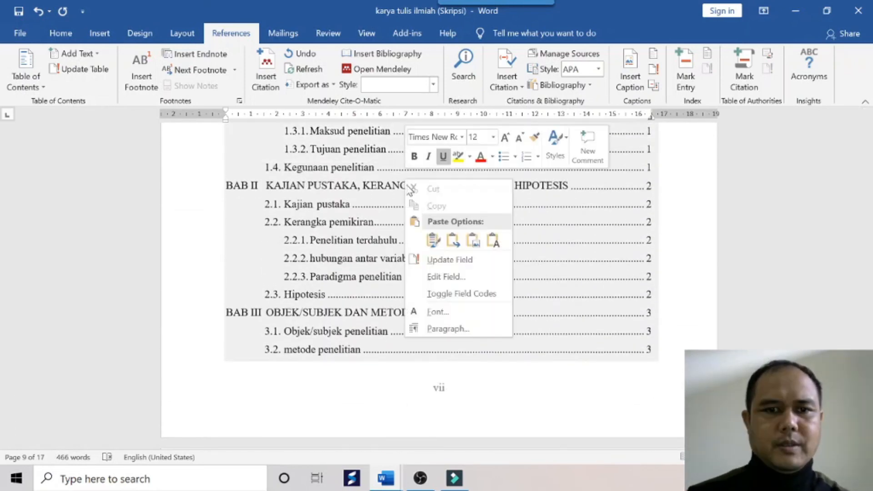
pyautogui.click(455, 264)
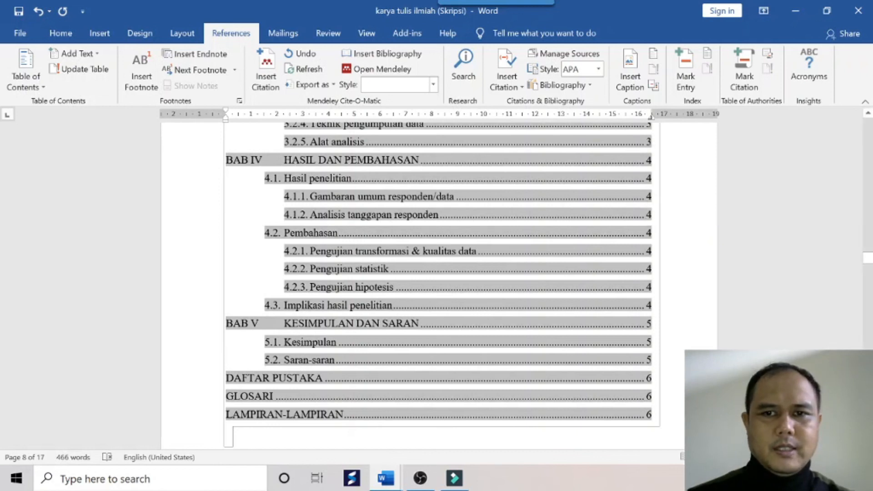
pyautogui.scroll(3, 476, 219)
pyautogui.scroll(3, 439, 291)
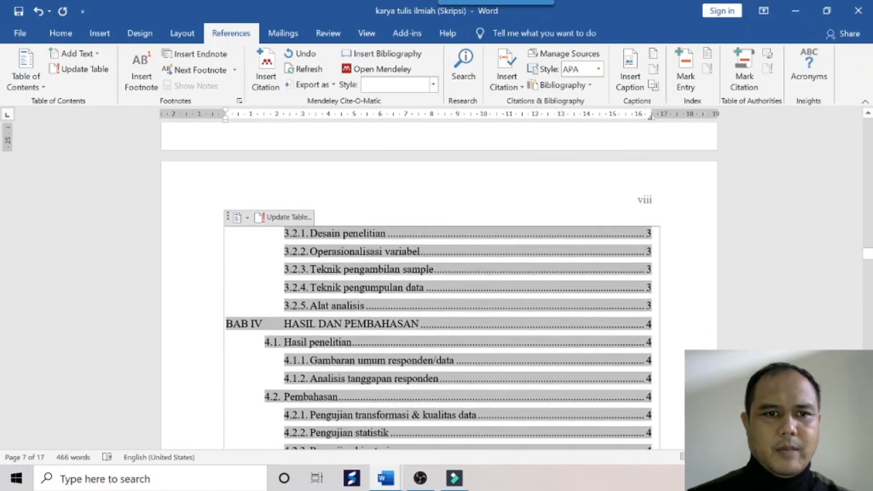
pyautogui.scroll(-15, 439, 282)
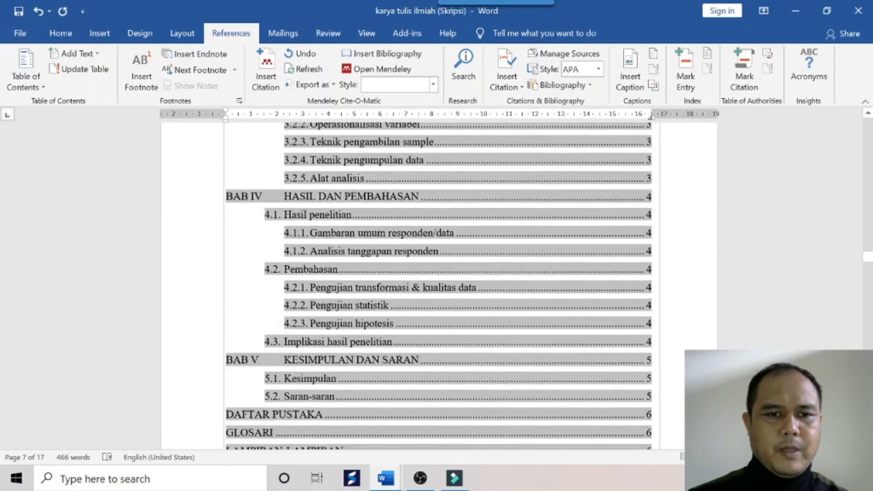